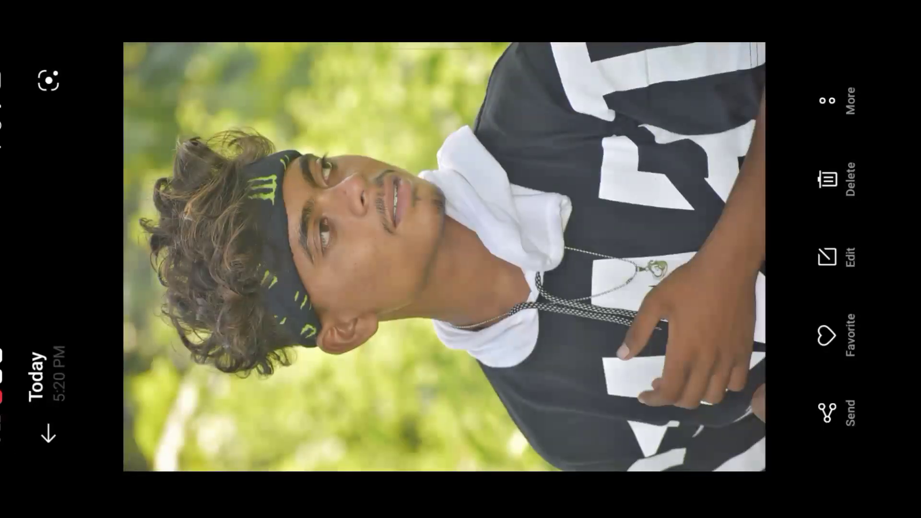
- Check the Lightroom 'Import Finished' notification and go to Lightroom's library
{"action": "left_click_drag", "start_coordinate": [80, 110], "coordinate": [432, 110]}
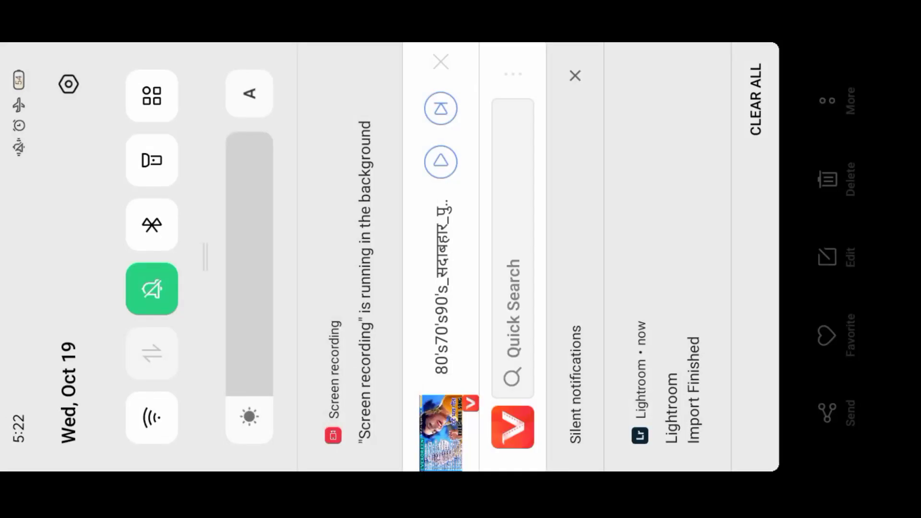
{"action": "left_click_drag", "start_coordinate": [152, 96], "coordinate": [38, 96]}
{"action": "left_click_drag", "start_coordinate": [80, 259], "coordinate": [335, 259]}
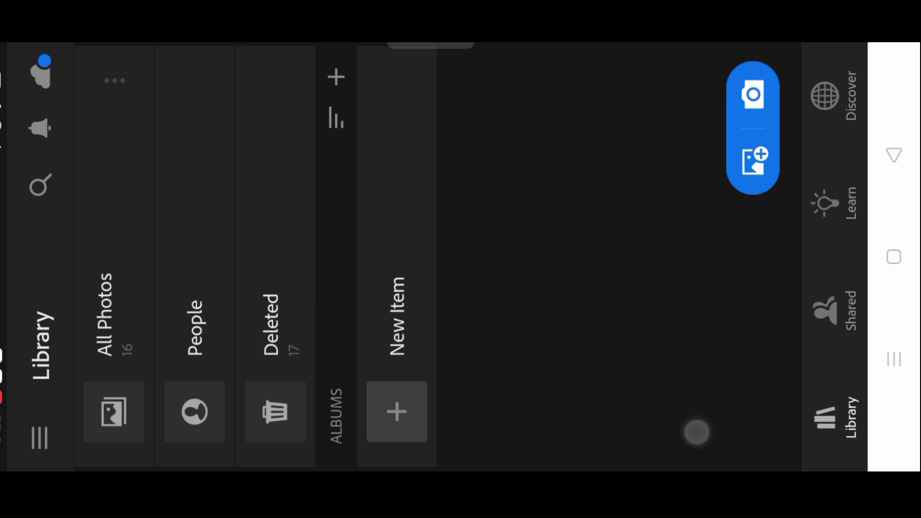
- Copy the edit settings from the blue-toned edited portrait in All Photos
{"action": "left_click", "coordinate": [113, 316]}
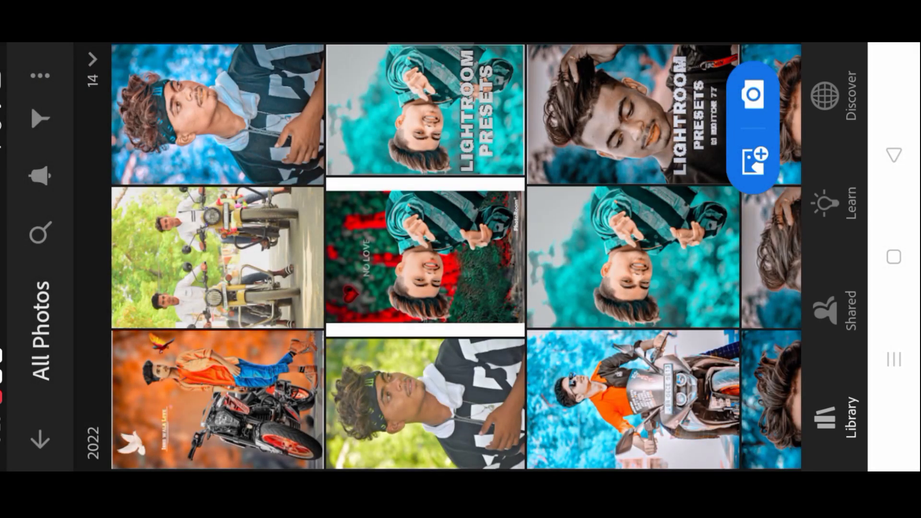
{"action": "left_click", "coordinate": [369, 379]}
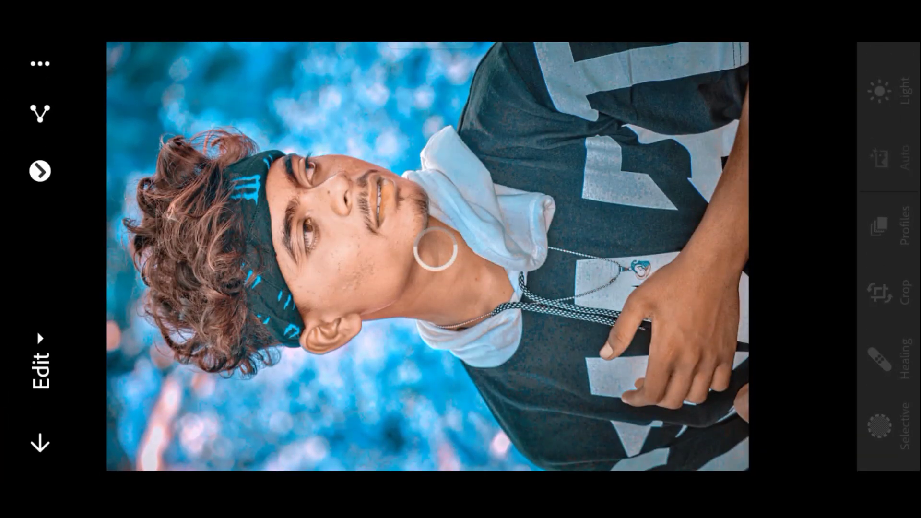
{"action": "left_click", "coordinate": [40, 63]}
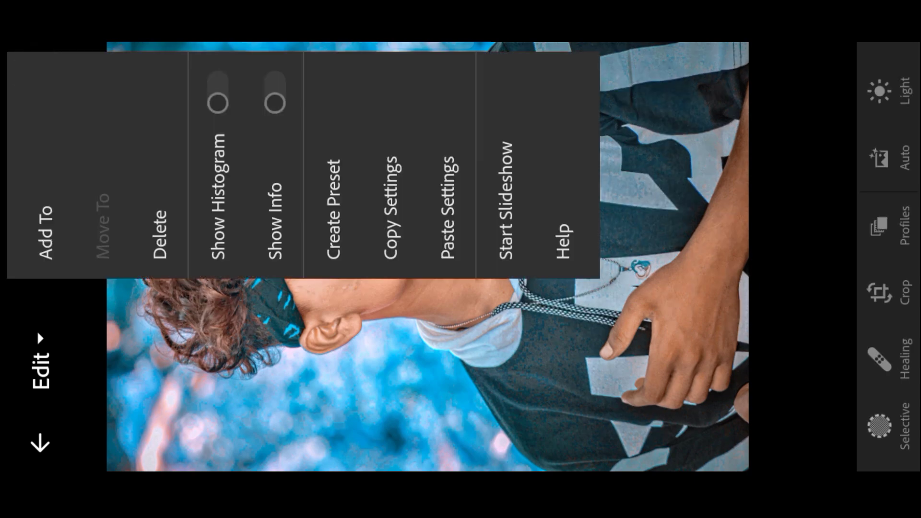
{"action": "left_click", "coordinate": [399, 124]}
{"action": "left_click", "coordinate": [62, 88]}
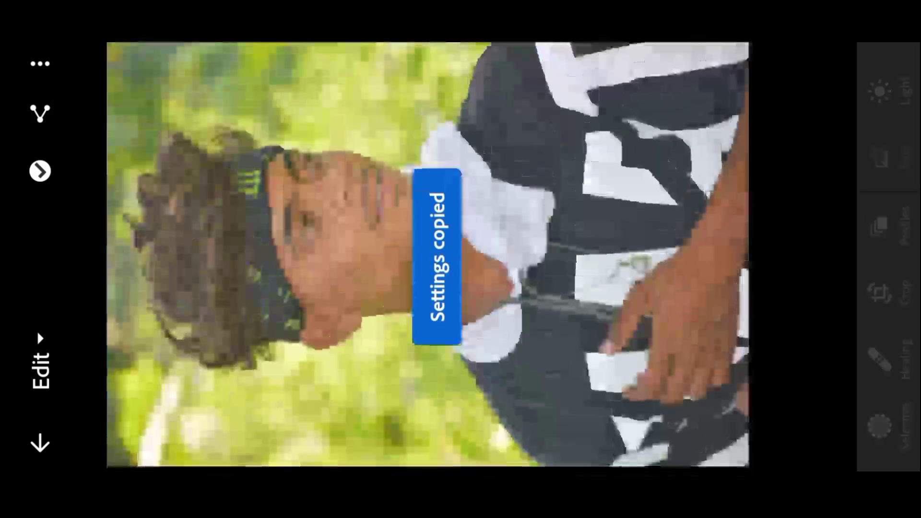
- Paste the copied blue look onto the original green-background photo
{"action": "left_click", "coordinate": [40, 64]}
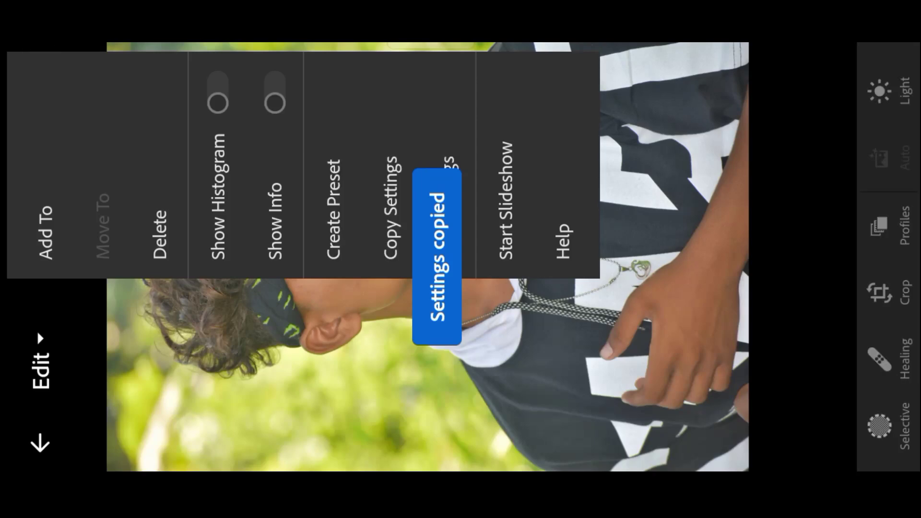
{"action": "left_click", "coordinate": [591, 315]}
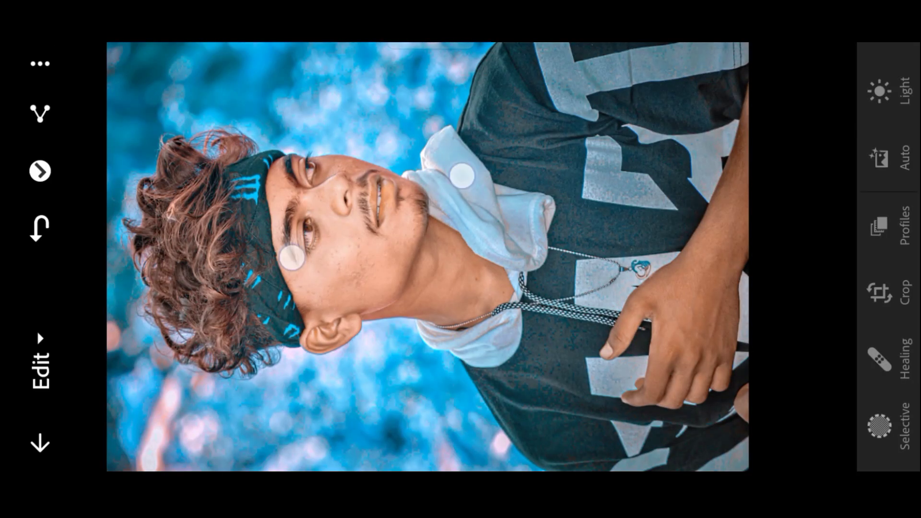
{"action": "scroll", "coordinate": [377, 216], "scroll_direction": "up", "scroll_amount": 5}
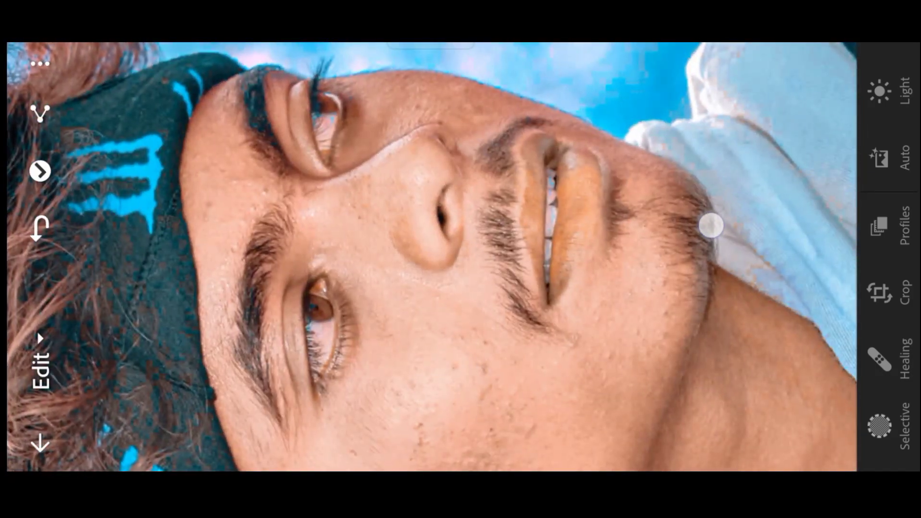
{"action": "scroll", "coordinate": [710, 225], "scroll_direction": "down", "scroll_amount": 5}
- Share the blue-toned portrait from Lightroom to SketchBook
{"action": "left_click", "coordinate": [39, 113]}
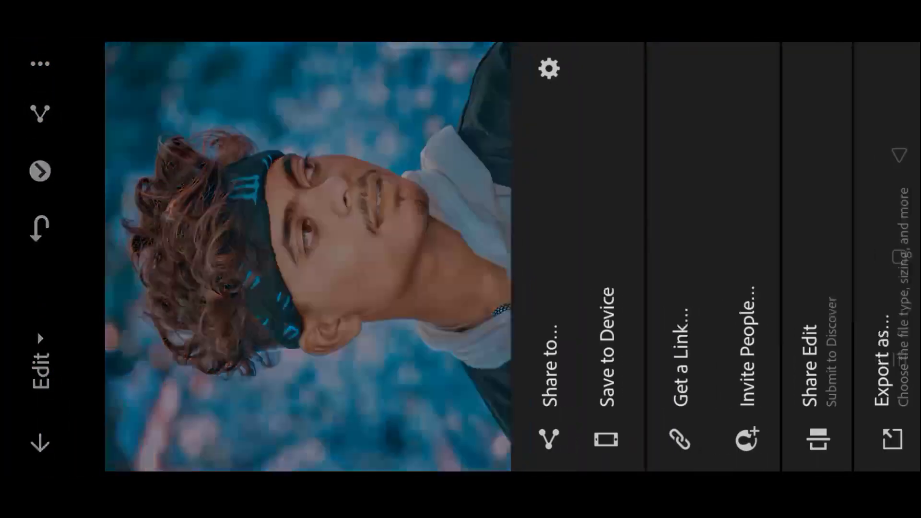
{"action": "left_click", "coordinate": [567, 360]}
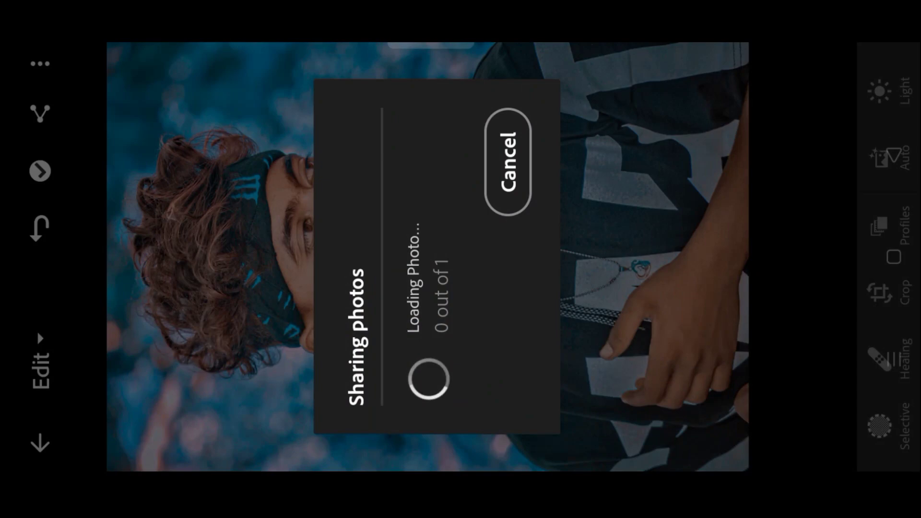
{"action": "left_click", "coordinate": [516, 437]}
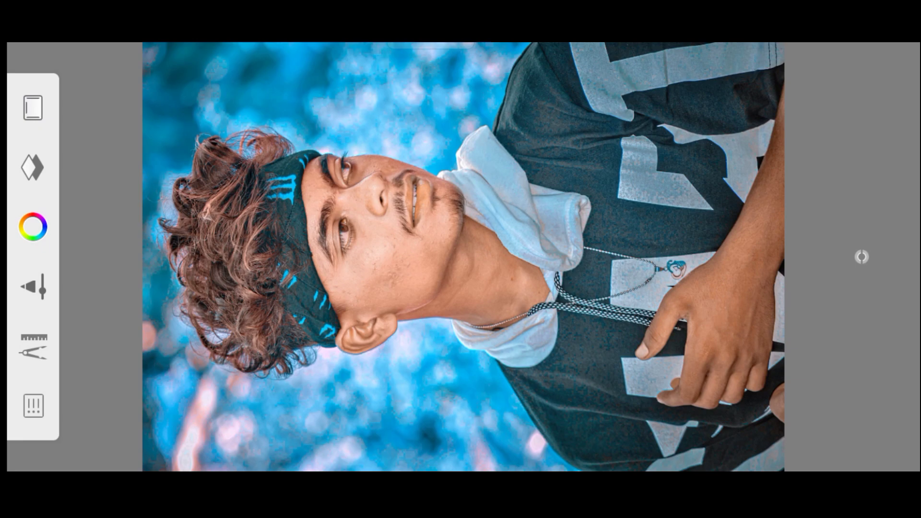
- Select the Soft Eraser 1 brush from the brush library
{"action": "left_click", "coordinate": [33, 286]}
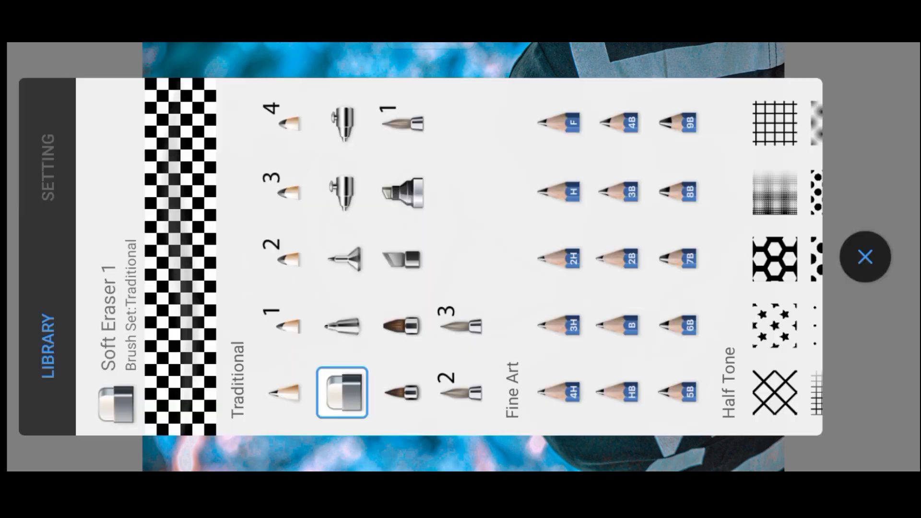
{"action": "mouse_move", "coordinate": [425, 184]}
{"action": "left_mouse_down"}
{"action": "mouse_move", "coordinate": [599, 187]}
{"action": "mouse_move", "coordinate": [465, 190]}
{"action": "mouse_move", "coordinate": [281, 123]}
{"action": "left_mouse_up"}
{"action": "left_click_drag", "start_coordinate": [566, 182], "coordinate": [323, 173]}
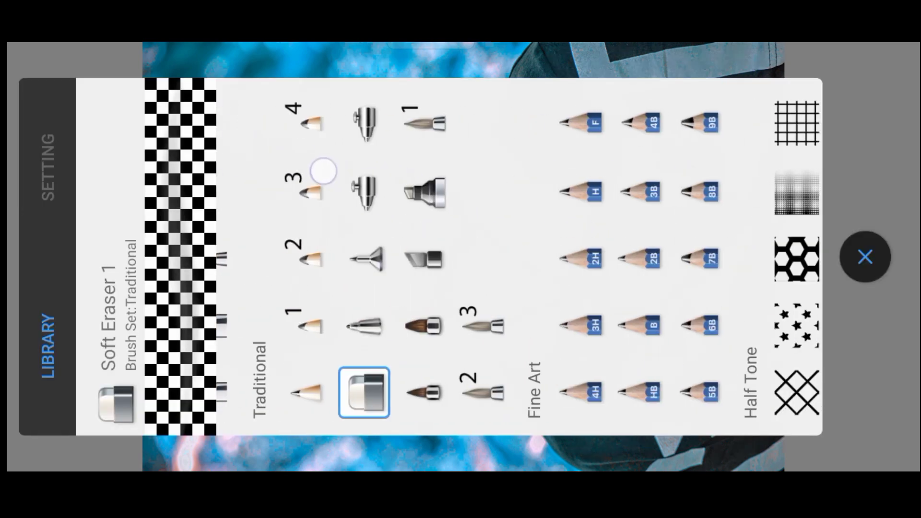
{"action": "left_click", "coordinate": [365, 379]}
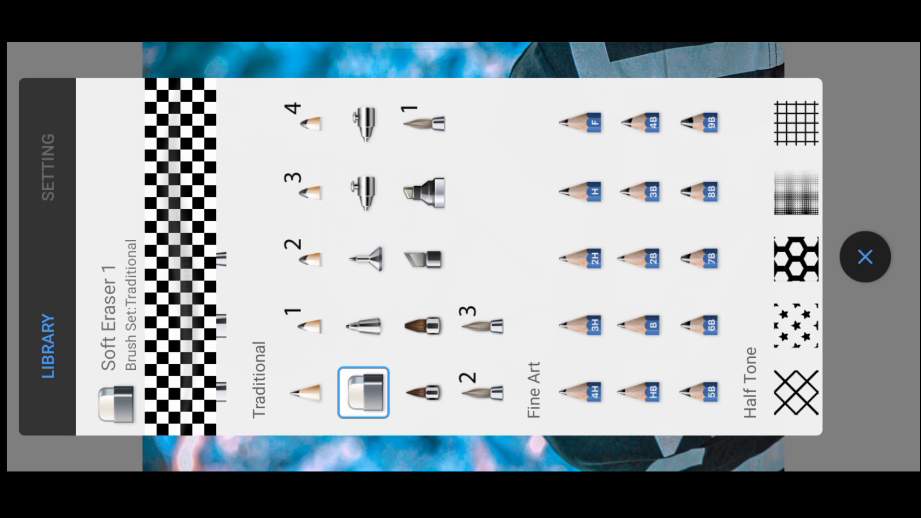
{"action": "left_click", "coordinate": [363, 326]}
{"action": "left_click", "coordinate": [363, 392]}
- Set the brush to Smudge type with strength 19%, flow 9% and size 26.4
{"action": "left_click", "coordinate": [50, 144]}
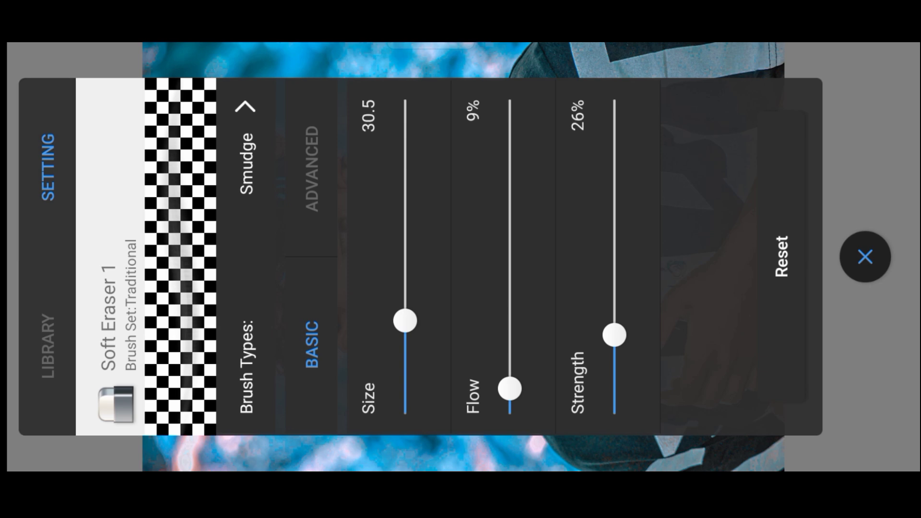
{"action": "mouse_move", "coordinate": [621, 336]}
{"action": "left_mouse_down"}
{"action": "mouse_move", "coordinate": [650, 191]}
{"action": "mouse_move", "coordinate": [683, 357]}
{"action": "left_mouse_up"}
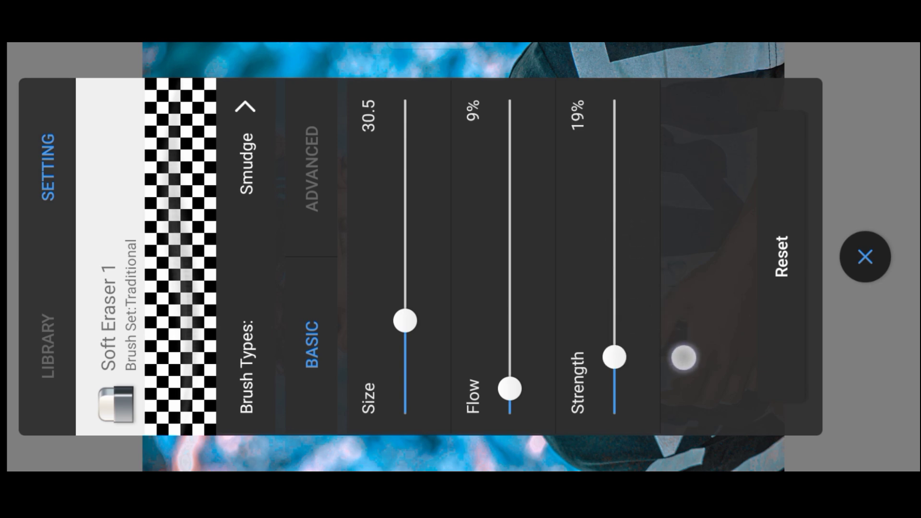
{"action": "left_click", "coordinate": [865, 257]}
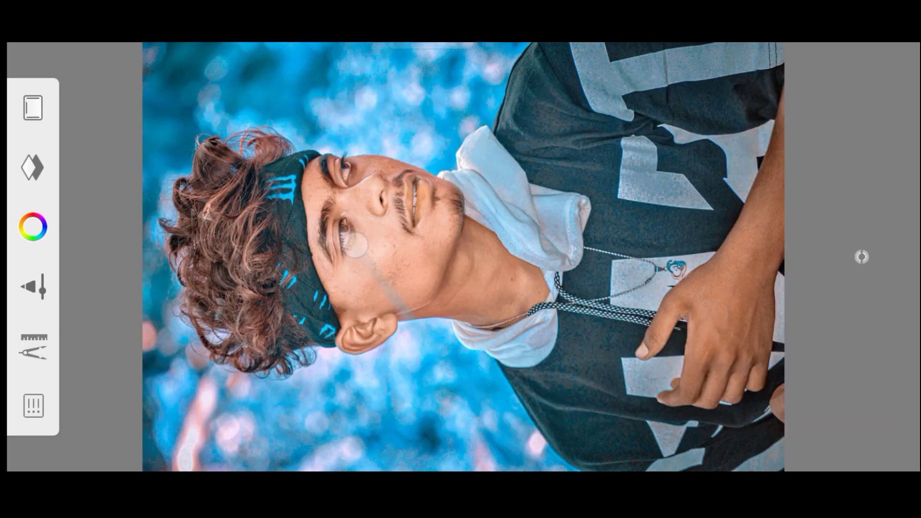
{"action": "left_click", "coordinate": [33, 286]}
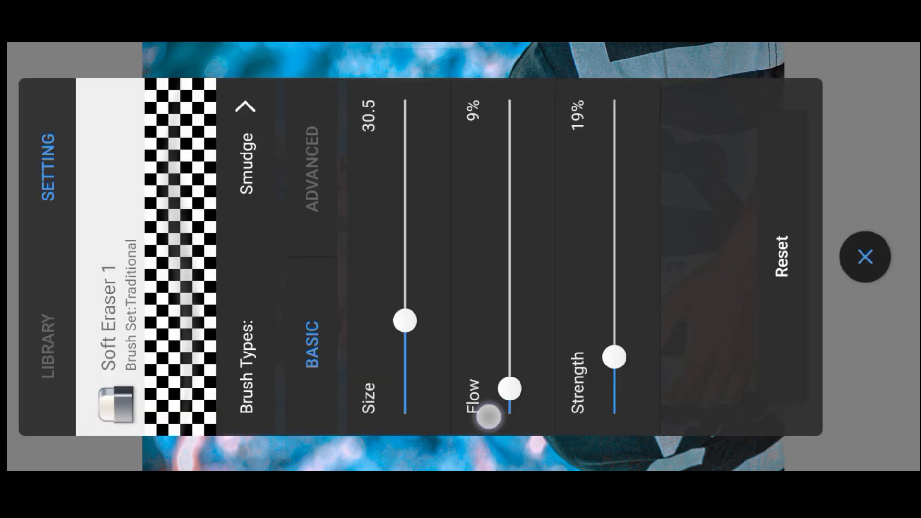
{"action": "mouse_move", "coordinate": [509, 389]}
{"action": "left_mouse_down"}
{"action": "mouse_move", "coordinate": [520, 349]}
{"action": "mouse_move", "coordinate": [510, 388]}
{"action": "left_mouse_up"}
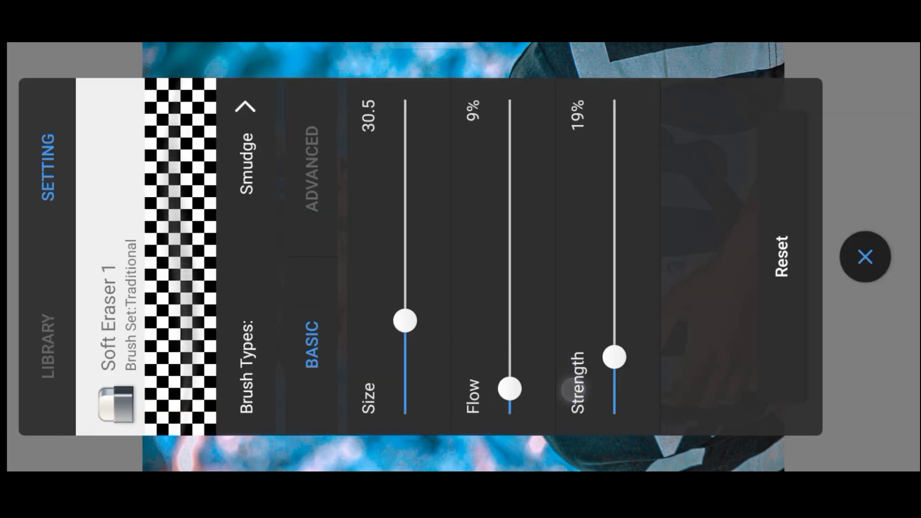
{"action": "mouse_move", "coordinate": [404, 321]}
{"action": "left_mouse_down"}
{"action": "mouse_move", "coordinate": [404, 357]}
{"action": "mouse_move", "coordinate": [405, 320]}
{"action": "mouse_move", "coordinate": [405, 332]}
{"action": "left_mouse_up"}
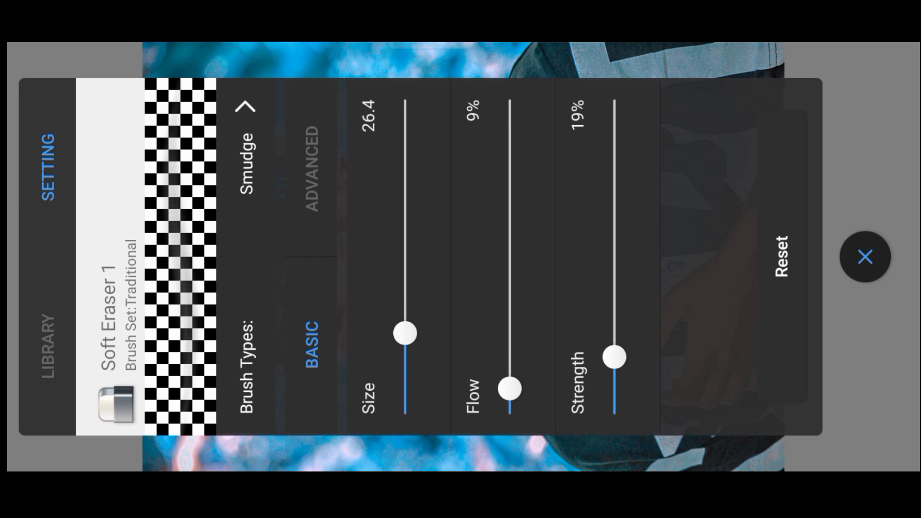
{"action": "left_click", "coordinate": [241, 172]}
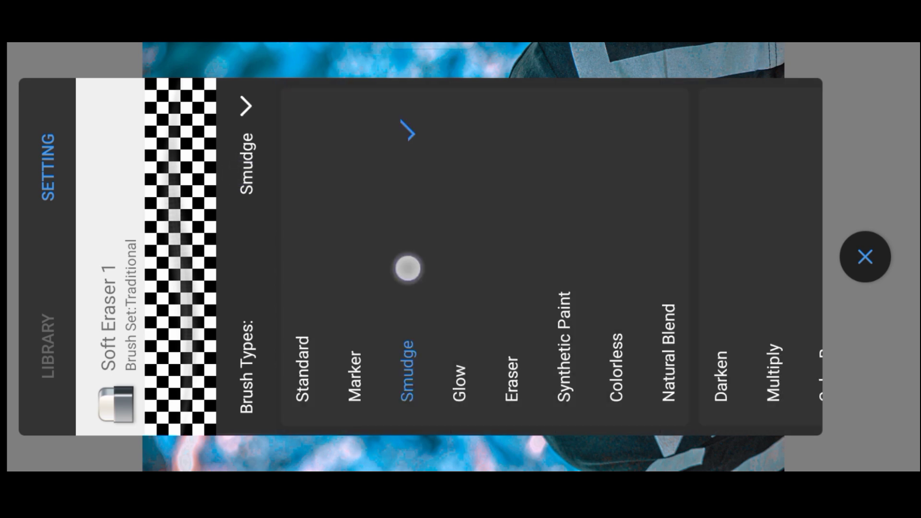
{"action": "left_click", "coordinate": [407, 268]}
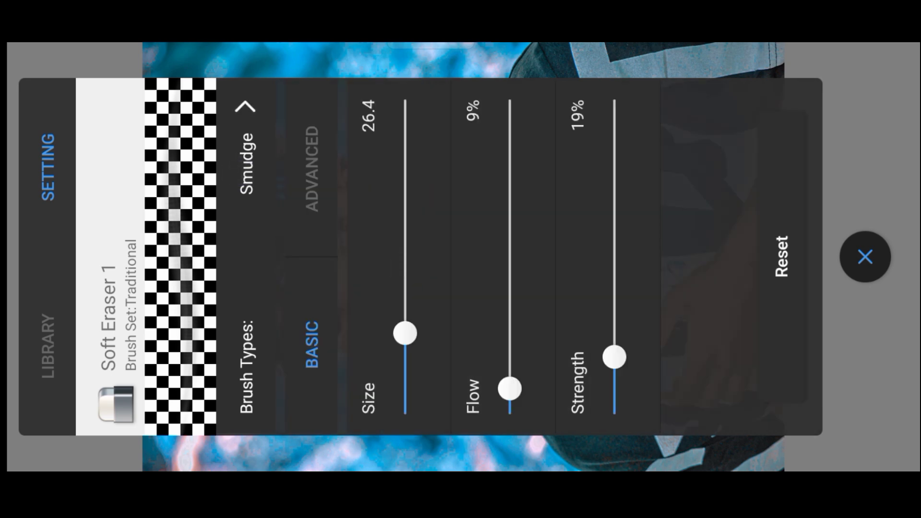
{"action": "left_click", "coordinate": [849, 246]}
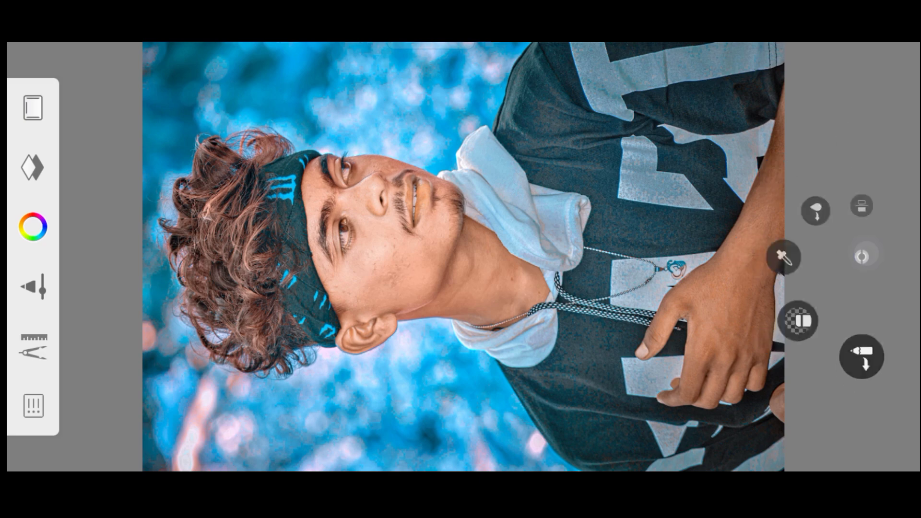
- Smooth the cheek skin and blend it up toward the eyelid
{"action": "scroll", "coordinate": [465, 191], "scroll_direction": "up", "scroll_amount": 5}
{"action": "scroll", "coordinate": [465, 192], "scroll_direction": "up", "scroll_amount": 5}
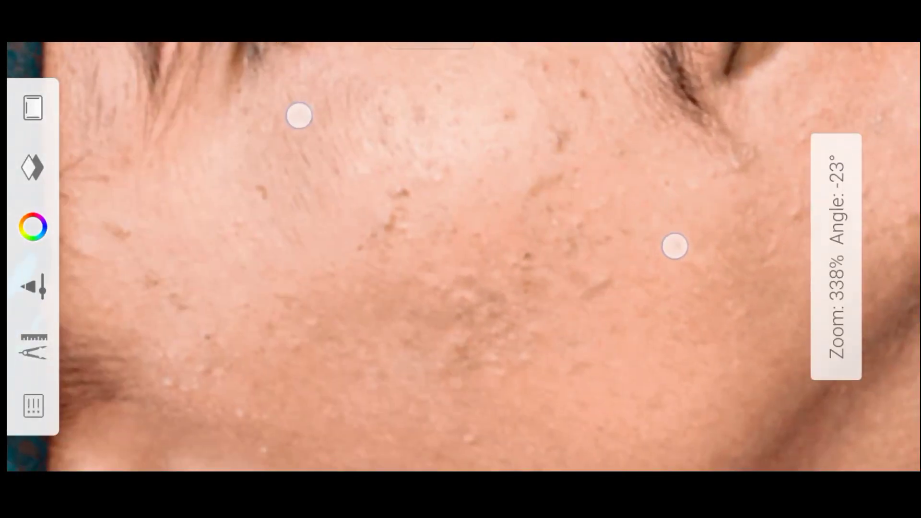
{"action": "mouse_move", "coordinate": [456, 182]}
{"action": "left_mouse_down"}
{"action": "mouse_move", "coordinate": [549, 206]}
{"action": "mouse_move", "coordinate": [557, 307]}
{"action": "left_mouse_up"}
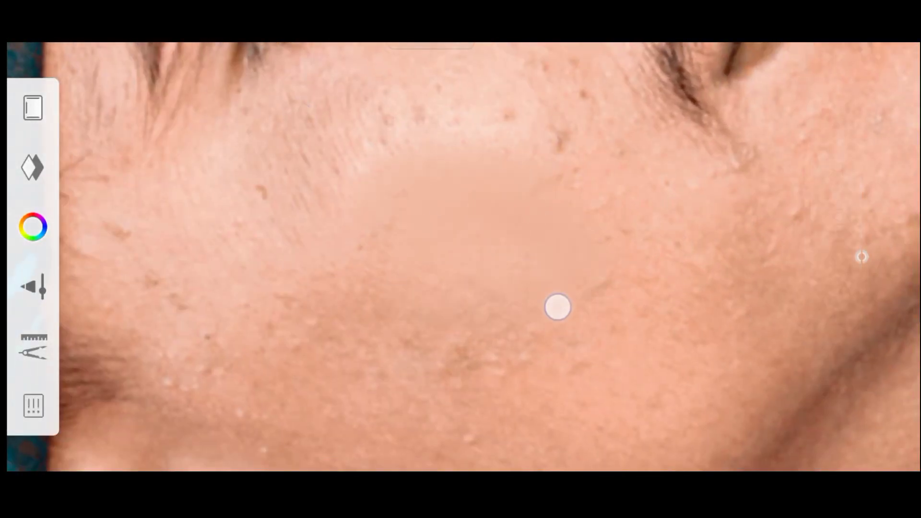
{"action": "scroll", "coordinate": [623, 258], "scroll_direction": "down", "scroll_amount": 2}
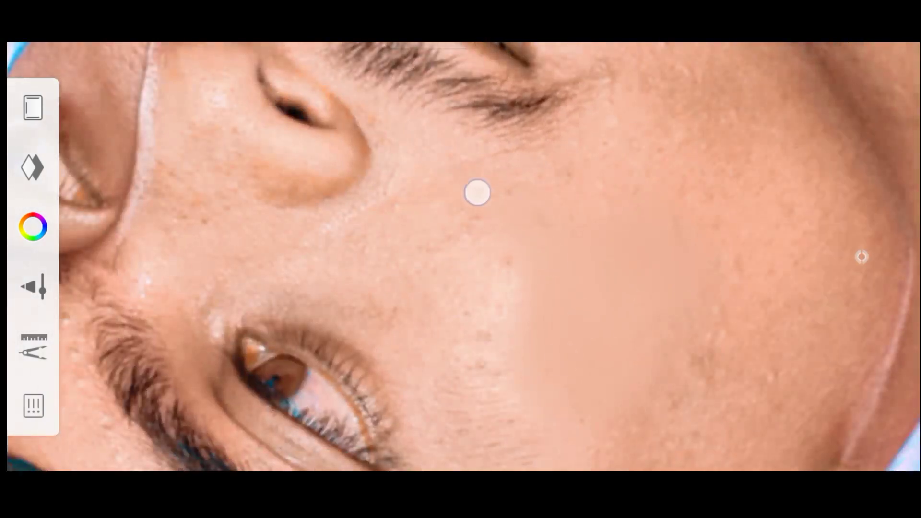
{"action": "scroll", "coordinate": [506, 161], "scroll_direction": "up", "scroll_amount": 1}
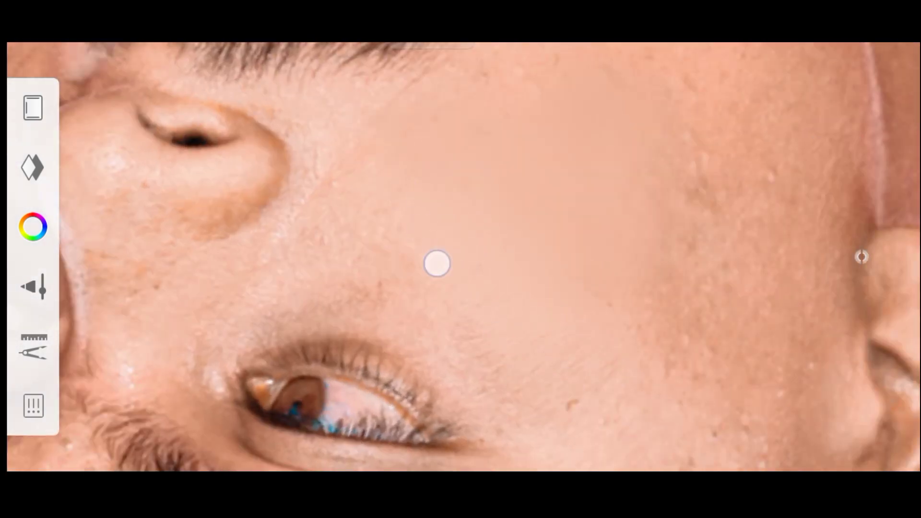
{"action": "mouse_move", "coordinate": [374, 247]}
{"action": "left_mouse_down"}
{"action": "mouse_move", "coordinate": [423, 314]}
{"action": "mouse_move", "coordinate": [382, 306]}
{"action": "mouse_move", "coordinate": [518, 432]}
{"action": "mouse_move", "coordinate": [503, 242]}
{"action": "mouse_move", "coordinate": [458, 217]}
{"action": "left_mouse_up"}
- Smooth the cheek down toward the jaw and paint skin tone along the jawline
{"action": "scroll", "coordinate": [457, 218], "scroll_direction": "down", "scroll_amount": 2}
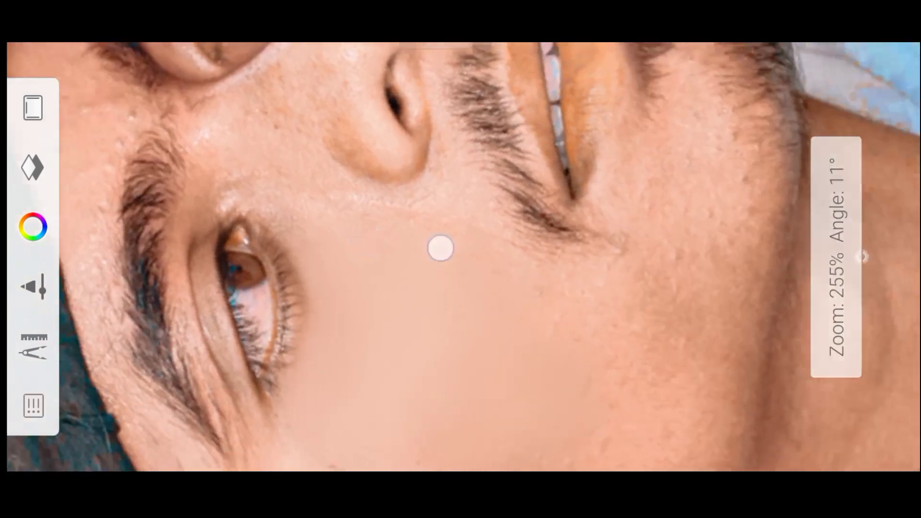
{"action": "scroll", "coordinate": [585, 350], "scroll_direction": "down", "scroll_amount": 2}
{"action": "scroll", "coordinate": [468, 201], "scroll_direction": "up", "scroll_amount": 3}
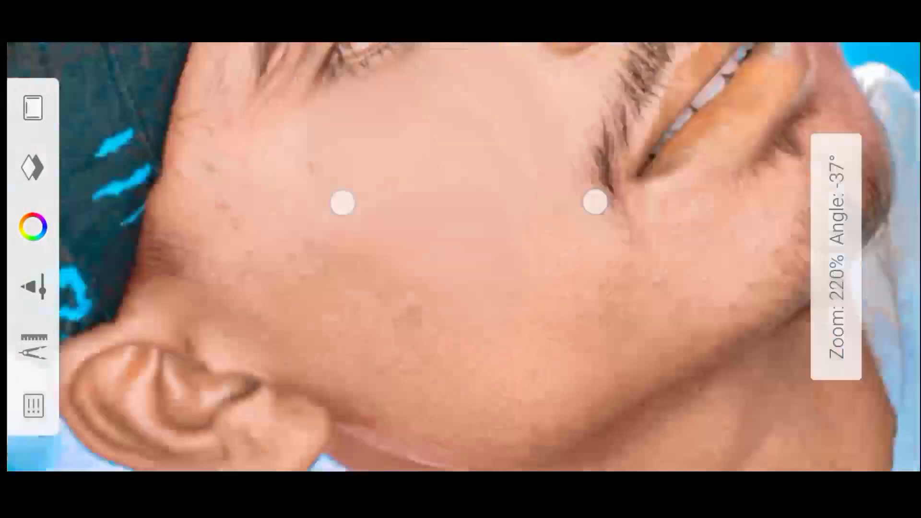
{"action": "left_click_drag", "start_coordinate": [411, 262], "coordinate": [466, 350]}
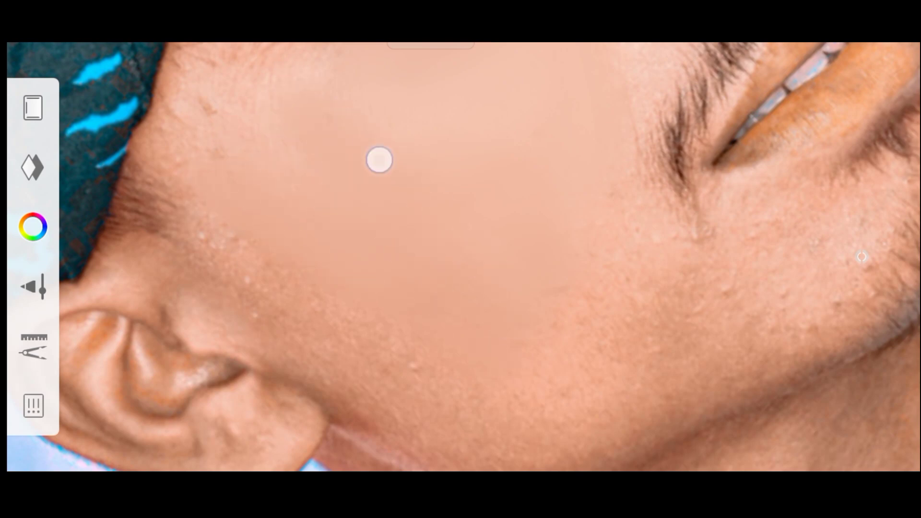
{"action": "scroll", "coordinate": [537, 181], "scroll_direction": "down", "scroll_amount": 3}
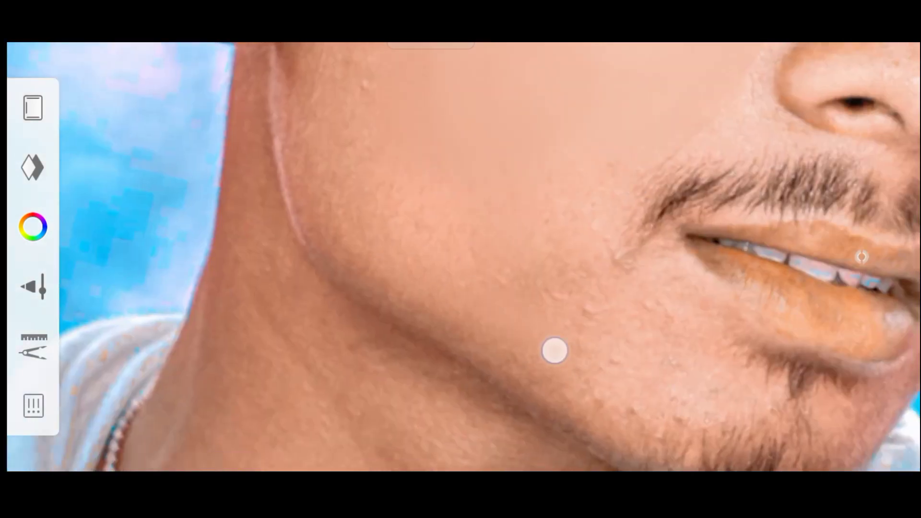
{"action": "mouse_move", "coordinate": [553, 349]}
{"action": "left_mouse_down"}
{"action": "mouse_move", "coordinate": [424, 292]}
{"action": "mouse_move", "coordinate": [397, 246]}
{"action": "mouse_move", "coordinate": [527, 265]}
{"action": "mouse_move", "coordinate": [658, 382]}
{"action": "left_mouse_up"}
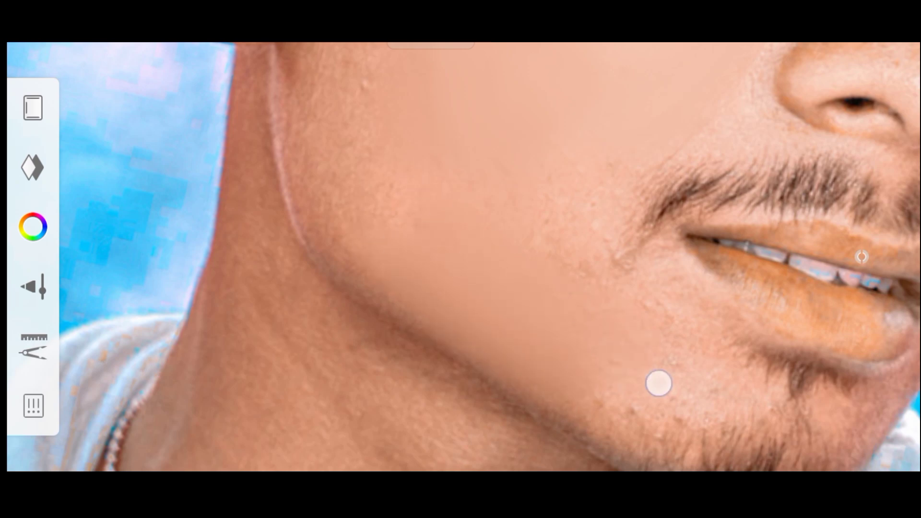
{"action": "scroll", "coordinate": [578, 268], "scroll_direction": "up", "scroll_amount": 3}
{"action": "left_click_drag", "start_coordinate": [506, 275], "coordinate": [545, 331]}
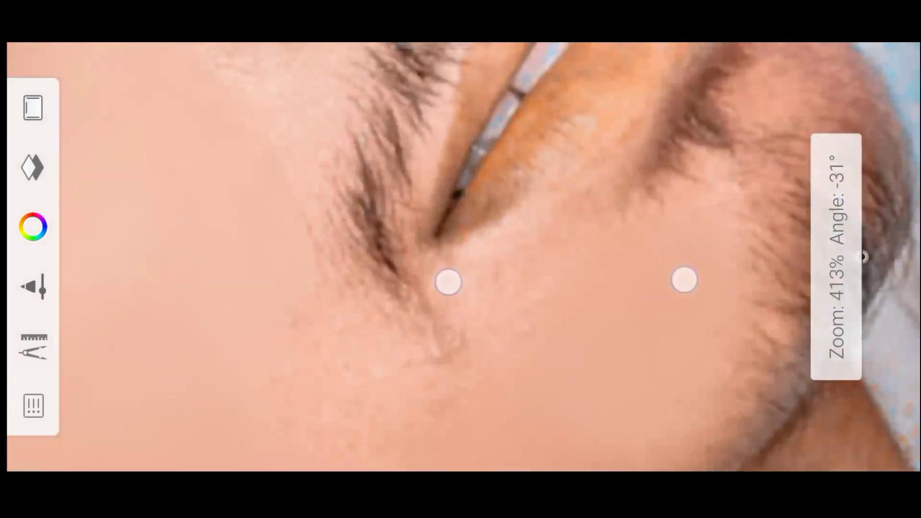
- Paint smooth skin tone across the forehead near the brow
{"action": "mouse_move", "coordinate": [500, 173]}
{"action": "left_mouse_down"}
{"action": "mouse_move", "coordinate": [597, 289]}
{"action": "mouse_move", "coordinate": [472, 173]}
{"action": "left_mouse_up"}
{"action": "left_click_drag", "start_coordinate": [696, 359], "coordinate": [516, 147]}
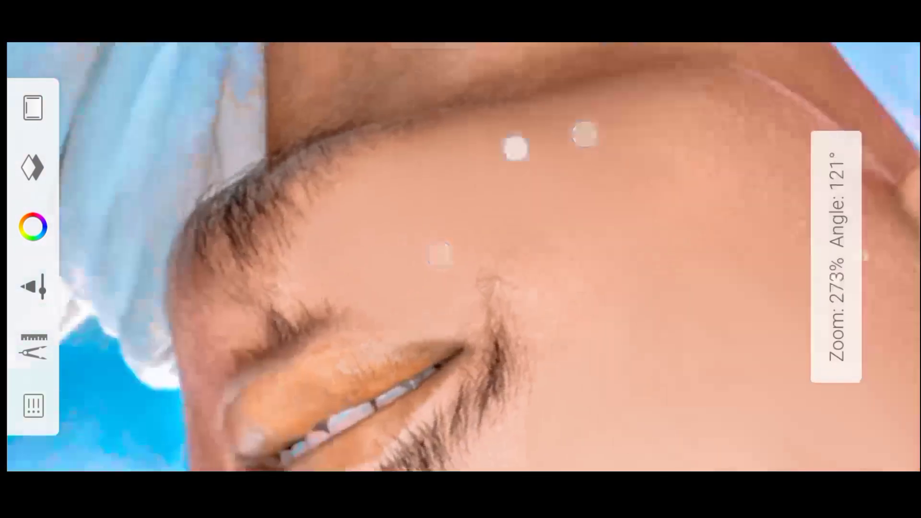
{"action": "left_click_drag", "start_coordinate": [640, 273], "coordinate": [684, 253]}
{"action": "left_click_drag", "start_coordinate": [555, 213], "coordinate": [483, 243]}
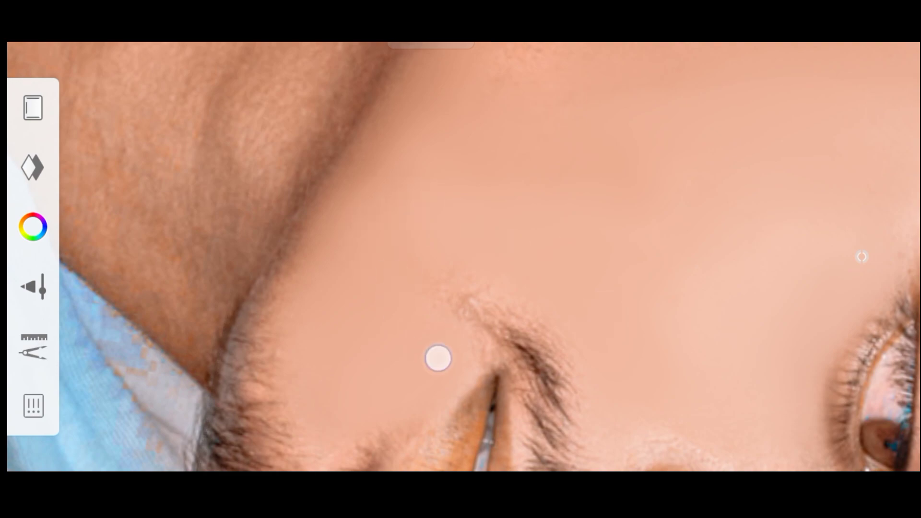
- Sample the skin colour near the eye and smooth the skin around it
{"action": "mouse_move", "coordinate": [610, 394]}
{"action": "left_mouse_down"}
{"action": "mouse_move", "coordinate": [435, 280]}
{"action": "mouse_move", "coordinate": [480, 271]}
{"action": "mouse_move", "coordinate": [417, 304]}
{"action": "left_mouse_up"}
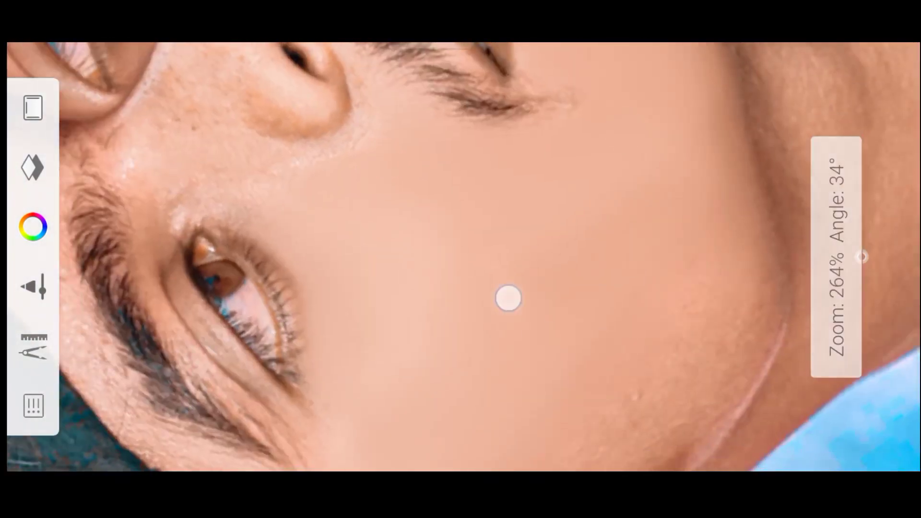
{"action": "left_click_drag", "start_coordinate": [439, 272], "coordinate": [423, 156]}
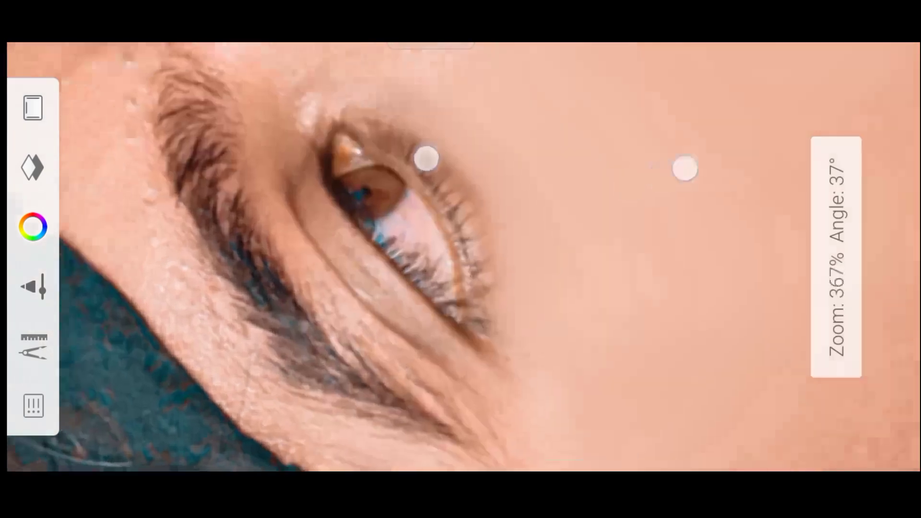
{"action": "left_click", "coordinate": [462, 259]}
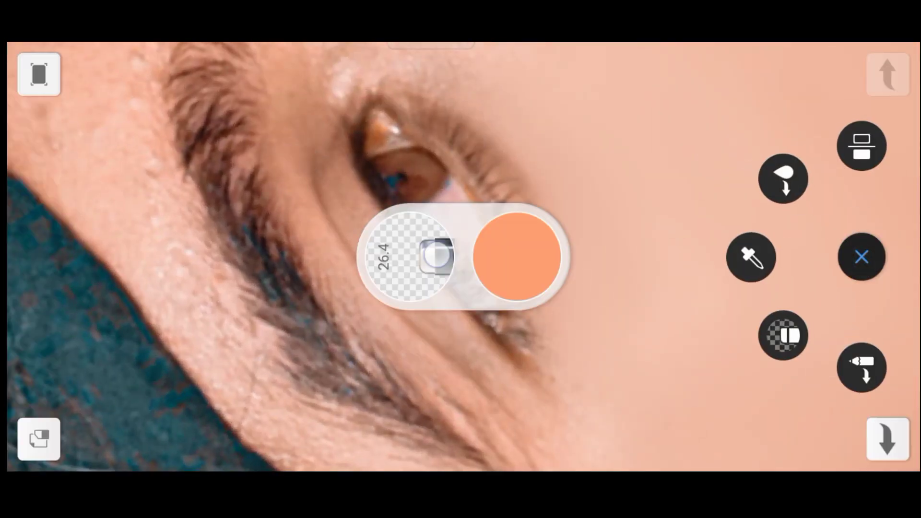
{"action": "mouse_move", "coordinate": [323, 185]}
{"action": "left_mouse_down"}
{"action": "mouse_move", "coordinate": [478, 372]}
{"action": "mouse_move", "coordinate": [428, 329]}
{"action": "left_mouse_up"}
{"action": "mouse_move", "coordinate": [419, 370]}
{"action": "left_mouse_down"}
{"action": "mouse_move", "coordinate": [513, 271]}
{"action": "mouse_move", "coordinate": [444, 224]}
{"action": "mouse_move", "coordinate": [329, 241]}
{"action": "mouse_move", "coordinate": [339, 209]}
{"action": "mouse_move", "coordinate": [586, 382]}
{"action": "mouse_move", "coordinate": [432, 240]}
{"action": "left_mouse_up"}
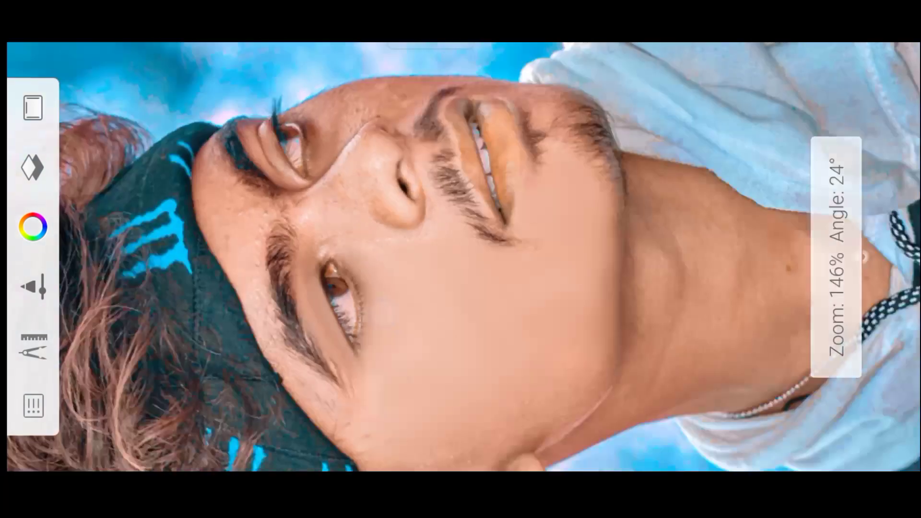
- Rotate and zoom around the nose, cheek and mouth, then view the whole photo
{"action": "left_click_drag", "start_coordinate": [251, 181], "coordinate": [406, 231]}
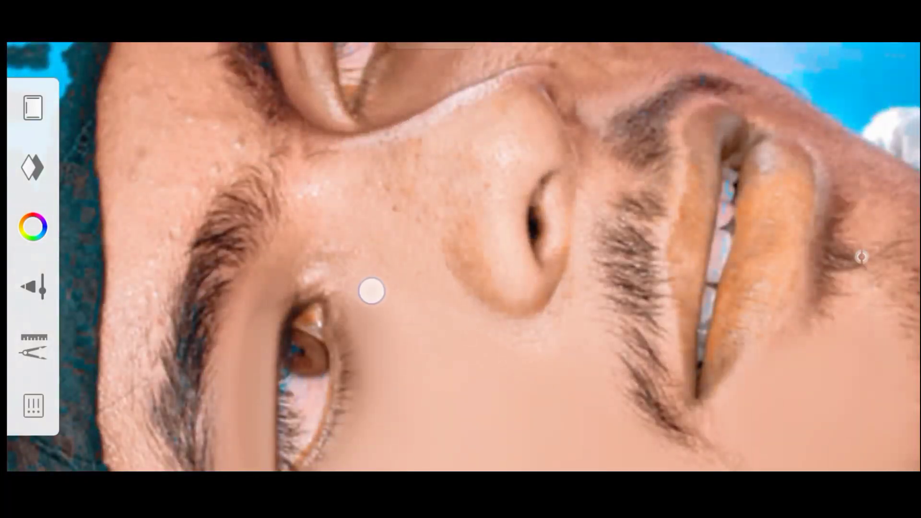
{"action": "left_click_drag", "start_coordinate": [574, 302], "coordinate": [415, 218]}
{"action": "left_click_drag", "start_coordinate": [488, 281], "coordinate": [366, 346]}
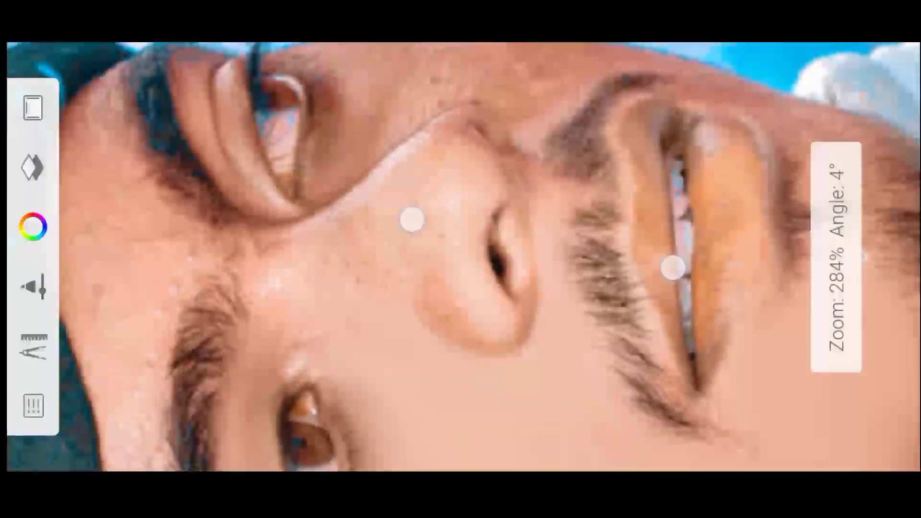
{"action": "left_click_drag", "start_coordinate": [411, 216], "coordinate": [586, 323]}
{"action": "left_click_drag", "start_coordinate": [672, 267], "coordinate": [859, 257]}
{"action": "left_click_drag", "start_coordinate": [527, 216], "coordinate": [465, 173]}
{"action": "left_click_drag", "start_coordinate": [647, 230], "coordinate": [727, 213]}
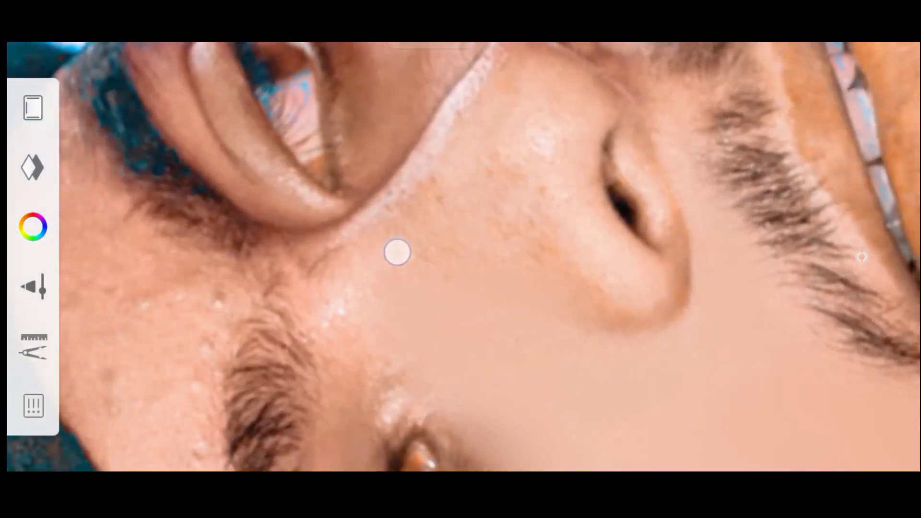
{"action": "mouse_move", "coordinate": [397, 252]}
{"action": "left_mouse_down"}
{"action": "mouse_move", "coordinate": [555, 339]}
{"action": "mouse_move", "coordinate": [526, 370]}
{"action": "left_mouse_up"}
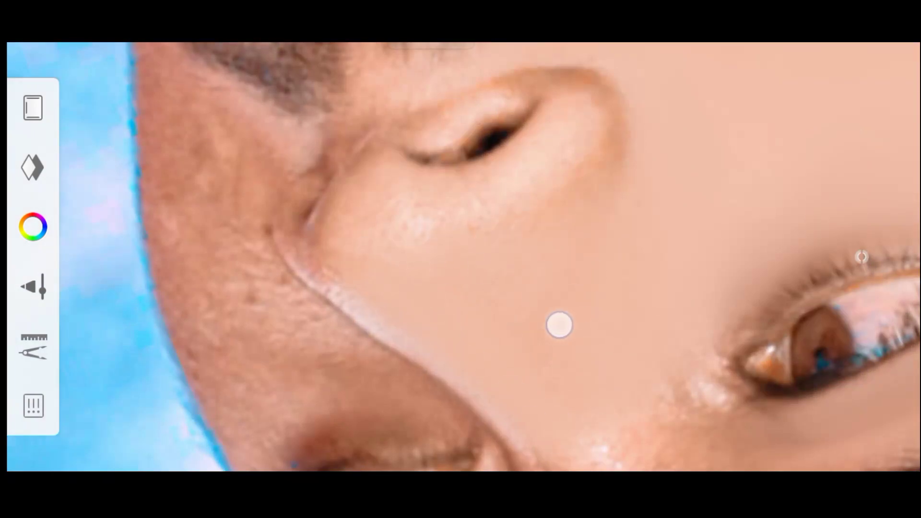
{"action": "mouse_move", "coordinate": [479, 202]}
{"action": "left_mouse_down"}
{"action": "mouse_move", "coordinate": [487, 280]}
{"action": "mouse_move", "coordinate": [592, 257]}
{"action": "left_mouse_up"}
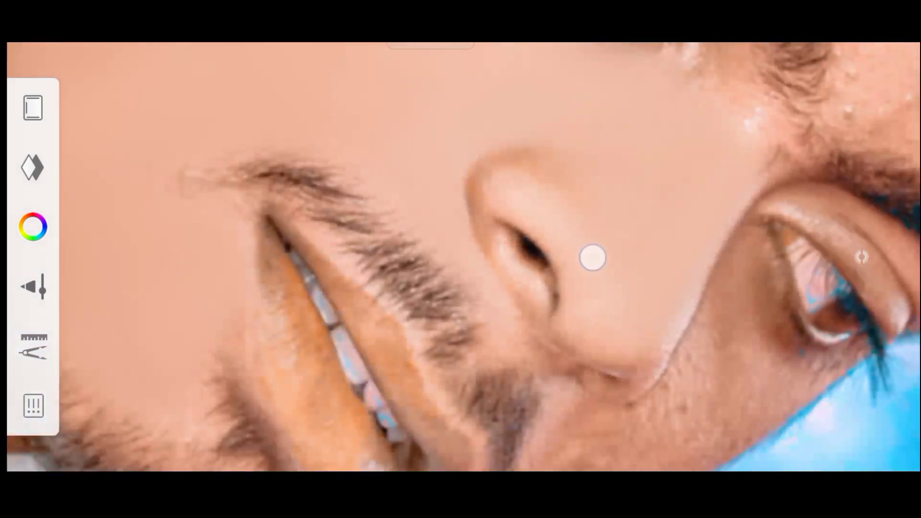
{"action": "mouse_move", "coordinate": [496, 173]}
{"action": "left_mouse_down"}
{"action": "mouse_move", "coordinate": [452, 150]}
{"action": "mouse_move", "coordinate": [384, 325]}
{"action": "mouse_move", "coordinate": [294, 237]}
{"action": "left_mouse_up"}
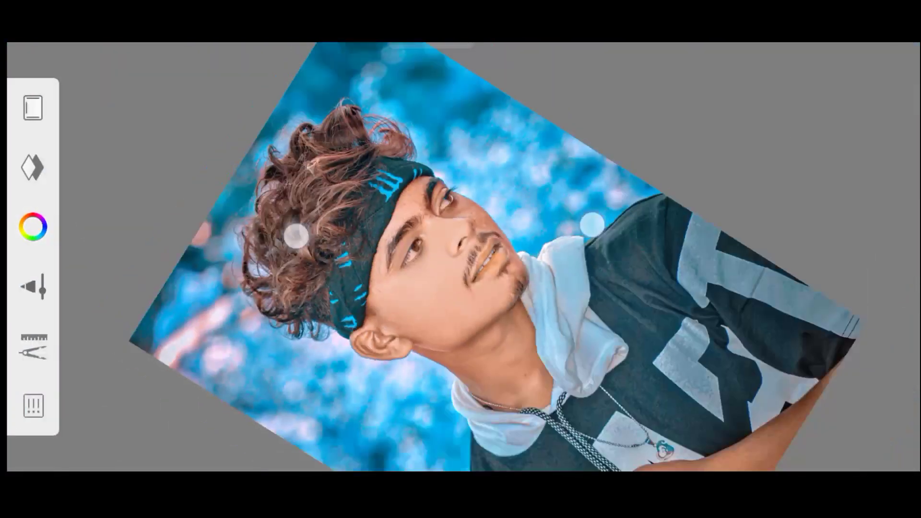
- Increase the brush size from 17.2 to 22.0
{"action": "mouse_move", "coordinate": [353, 200]}
{"action": "left_mouse_down"}
{"action": "mouse_move", "coordinate": [273, 160]}
{"action": "mouse_move", "coordinate": [382, 208]}
{"action": "left_mouse_up"}
{"action": "left_click_drag", "start_coordinate": [463, 256], "coordinate": [446, 296]}
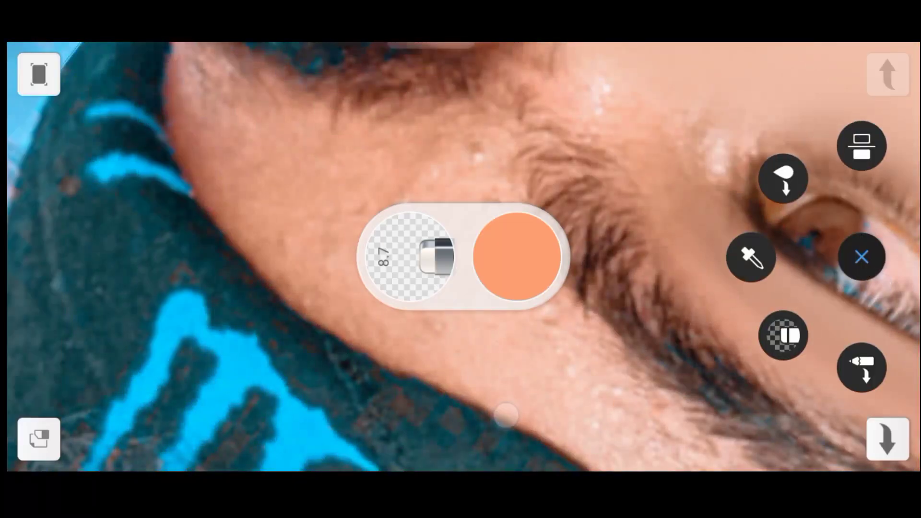
{"action": "left_click_drag", "start_coordinate": [463, 256], "coordinate": [404, 153]}
{"action": "left_click_drag", "start_coordinate": [463, 257], "coordinate": [512, 407]}
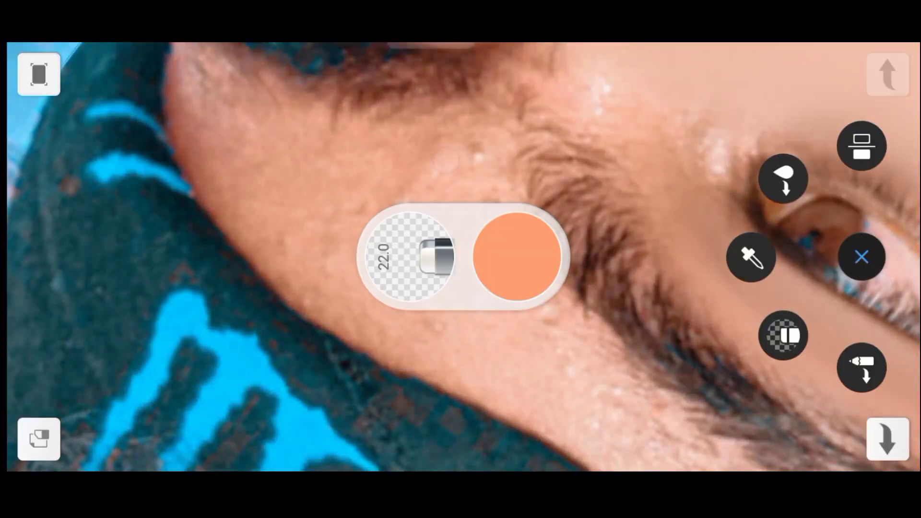
{"action": "left_click_drag", "start_coordinate": [440, 271], "coordinate": [440, 271]}
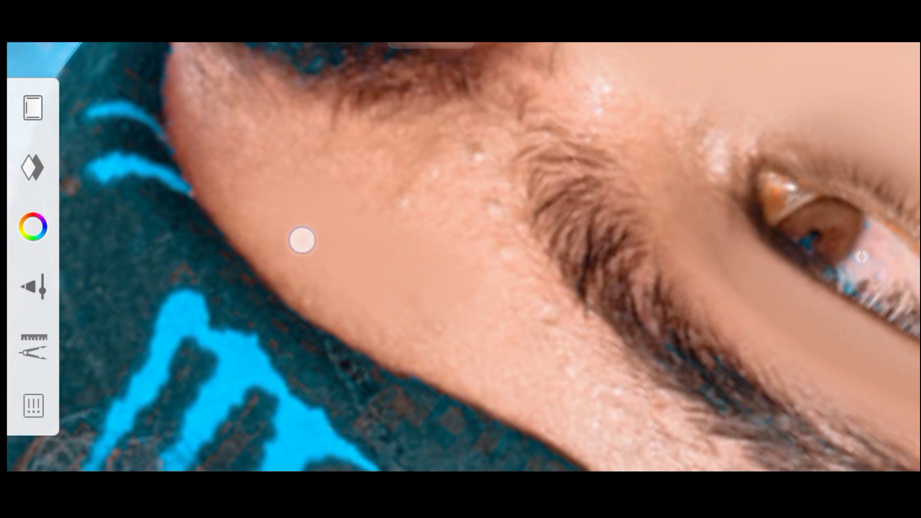
- Smooth the temple skin beside the eyebrow and down the cheek to the hairline
{"action": "mouse_move", "coordinate": [303, 239]}
{"action": "left_mouse_down"}
{"action": "mouse_move", "coordinate": [541, 391]}
{"action": "mouse_move", "coordinate": [327, 243]}
{"action": "mouse_move", "coordinate": [496, 267]}
{"action": "mouse_move", "coordinate": [332, 122]}
{"action": "left_mouse_up"}
{"action": "mouse_move", "coordinate": [568, 329]}
{"action": "left_mouse_down"}
{"action": "mouse_move", "coordinate": [471, 261]}
{"action": "mouse_move", "coordinate": [542, 316]}
{"action": "mouse_move", "coordinate": [541, 330]}
{"action": "left_mouse_up"}
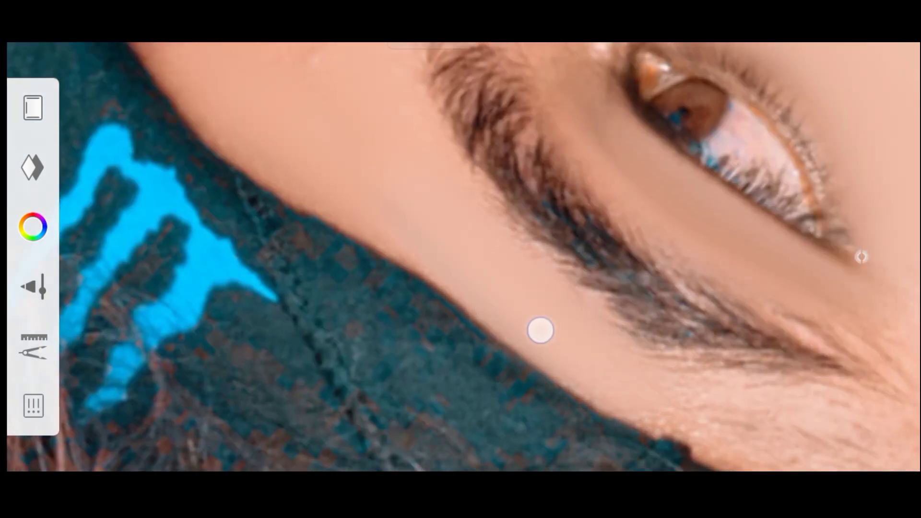
{"action": "mouse_move", "coordinate": [378, 56]}
{"action": "left_mouse_down"}
{"action": "mouse_move", "coordinate": [526, 289]}
{"action": "mouse_move", "coordinate": [591, 419]}
{"action": "left_mouse_up"}
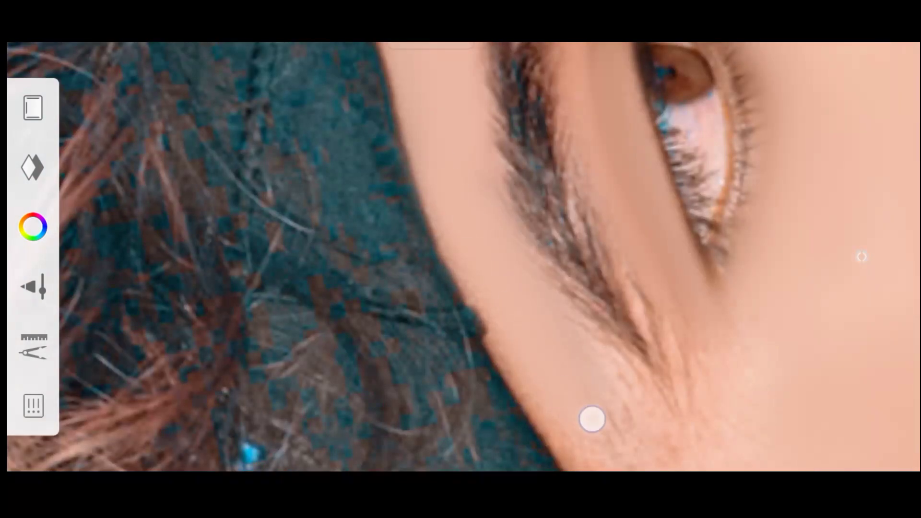
{"action": "left_click_drag", "start_coordinate": [516, 293], "coordinate": [516, 273]}
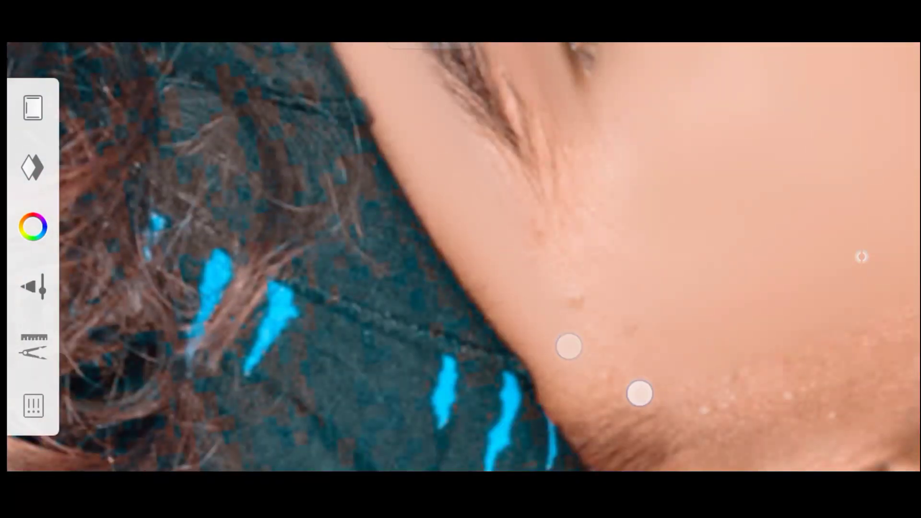
{"action": "mouse_move", "coordinate": [532, 329]}
{"action": "left_mouse_down"}
{"action": "mouse_move", "coordinate": [518, 297]}
{"action": "mouse_move", "coordinate": [713, 216]}
{"action": "left_mouse_up"}
{"action": "mouse_move", "coordinate": [510, 197]}
{"action": "left_mouse_down"}
{"action": "mouse_move", "coordinate": [520, 262]}
{"action": "mouse_move", "coordinate": [487, 245]}
{"action": "mouse_move", "coordinate": [472, 250]}
{"action": "left_mouse_up"}
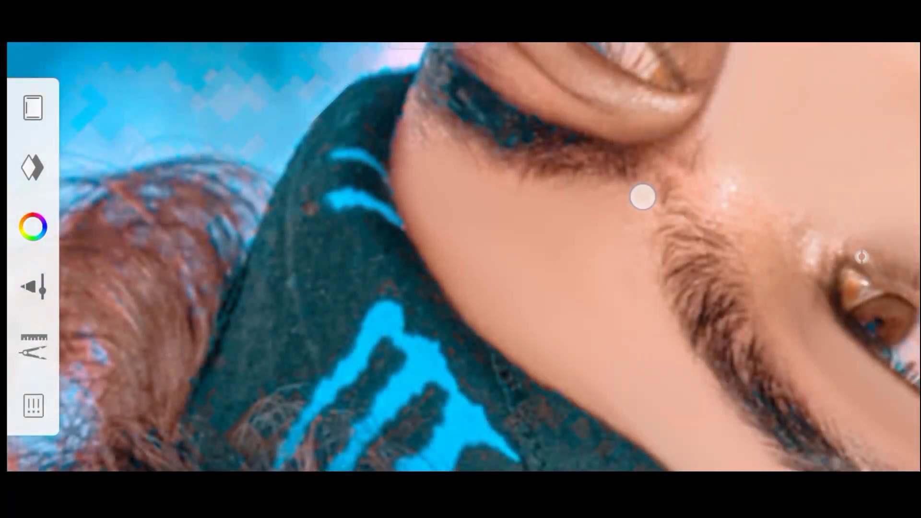
{"action": "mouse_move", "coordinate": [643, 195]}
{"action": "left_mouse_down"}
{"action": "mouse_move", "coordinate": [554, 259]}
{"action": "mouse_move", "coordinate": [859, 257]}
{"action": "mouse_move", "coordinate": [708, 233]}
{"action": "left_mouse_up"}
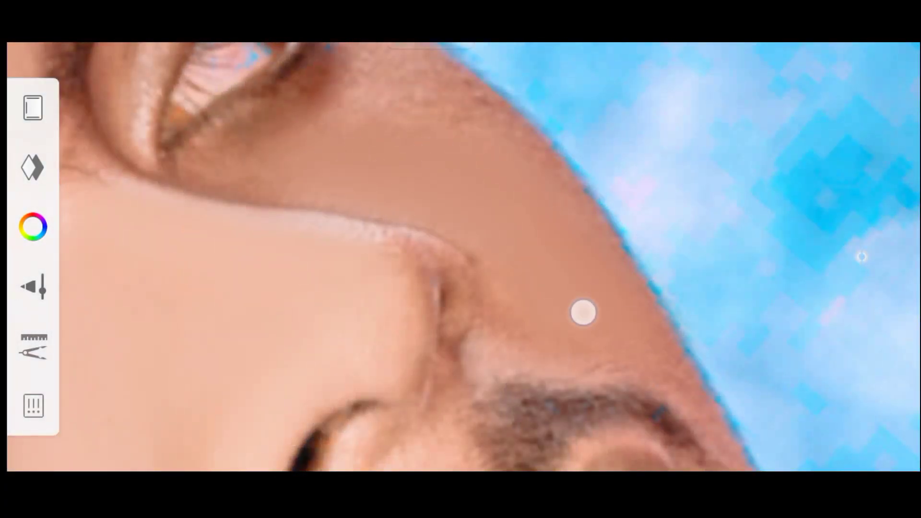
{"action": "mouse_move", "coordinate": [582, 313]}
{"action": "left_mouse_down"}
{"action": "mouse_move", "coordinate": [379, 294]}
{"action": "mouse_move", "coordinate": [360, 251]}
{"action": "mouse_move", "coordinate": [446, 357]}
{"action": "left_mouse_up"}
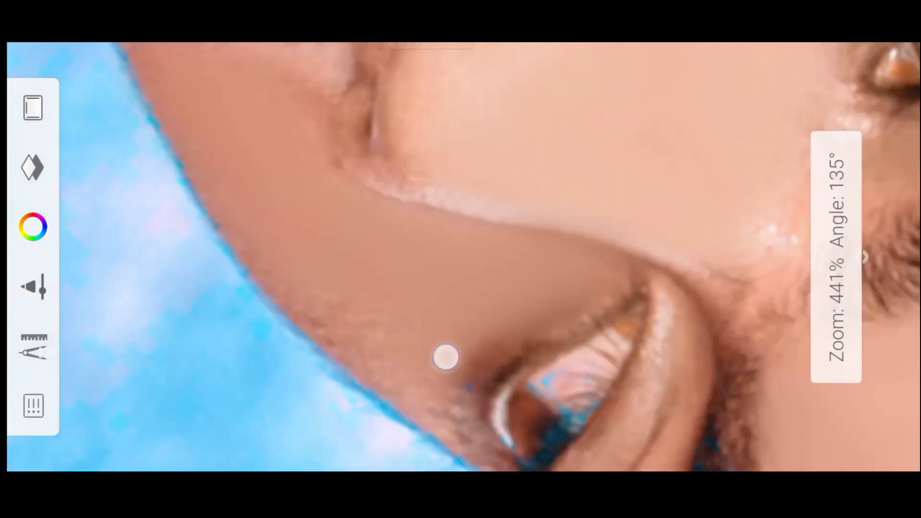
- Rotate and zoom the view over the nose and lips
{"action": "left_click_drag", "start_coordinate": [413, 327], "coordinate": [463, 395]}
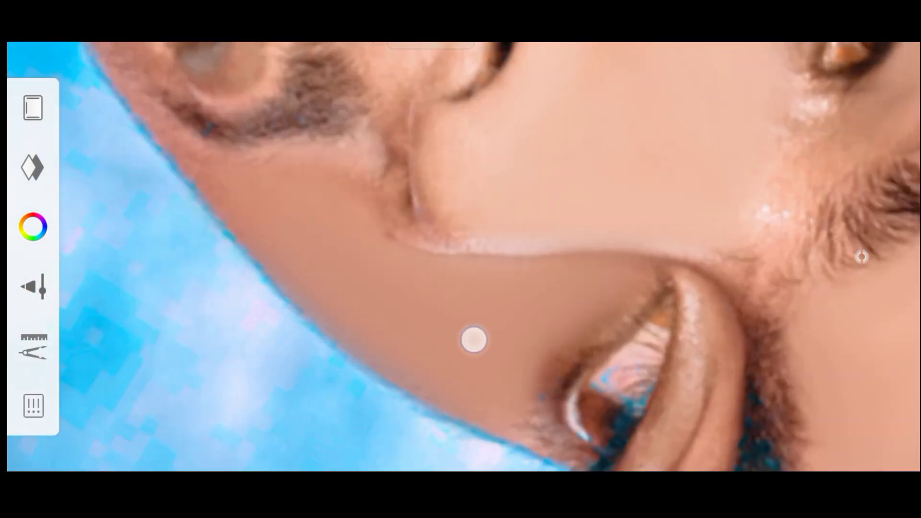
{"action": "mouse_move", "coordinate": [473, 340]}
{"action": "left_mouse_down"}
{"action": "mouse_move", "coordinate": [565, 365]}
{"action": "mouse_move", "coordinate": [444, 279]}
{"action": "mouse_move", "coordinate": [511, 350]}
{"action": "mouse_move", "coordinate": [646, 192]}
{"action": "mouse_move", "coordinate": [523, 272]}
{"action": "left_mouse_up"}
{"action": "mouse_move", "coordinate": [540, 326]}
{"action": "left_mouse_down"}
{"action": "mouse_move", "coordinate": [426, 238]}
{"action": "mouse_move", "coordinate": [655, 241]}
{"action": "mouse_move", "coordinate": [584, 241]}
{"action": "mouse_move", "coordinate": [665, 273]}
{"action": "left_mouse_up"}
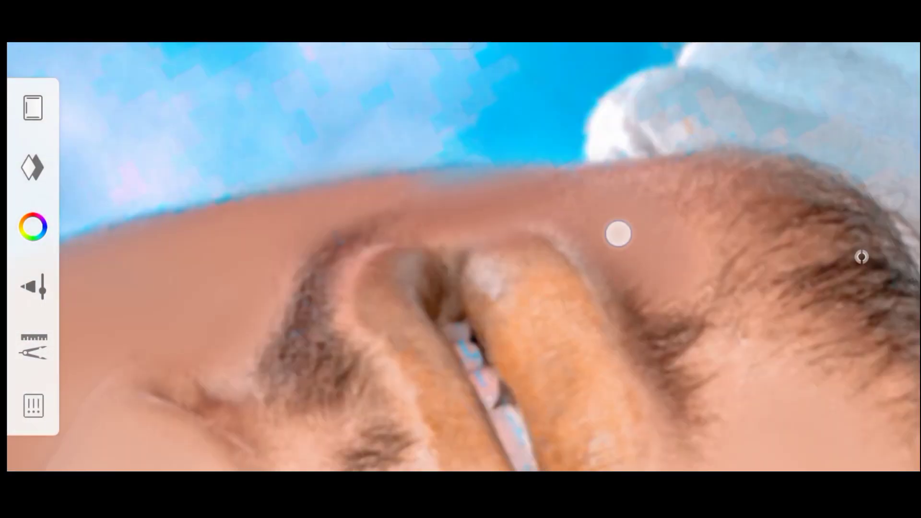
{"action": "left_click_drag", "start_coordinate": [617, 234], "coordinate": [601, 137]}
{"action": "mouse_move", "coordinate": [438, 251]}
{"action": "left_mouse_down"}
{"action": "mouse_move", "coordinate": [588, 222]}
{"action": "mouse_move", "coordinate": [722, 270]}
{"action": "left_mouse_up"}
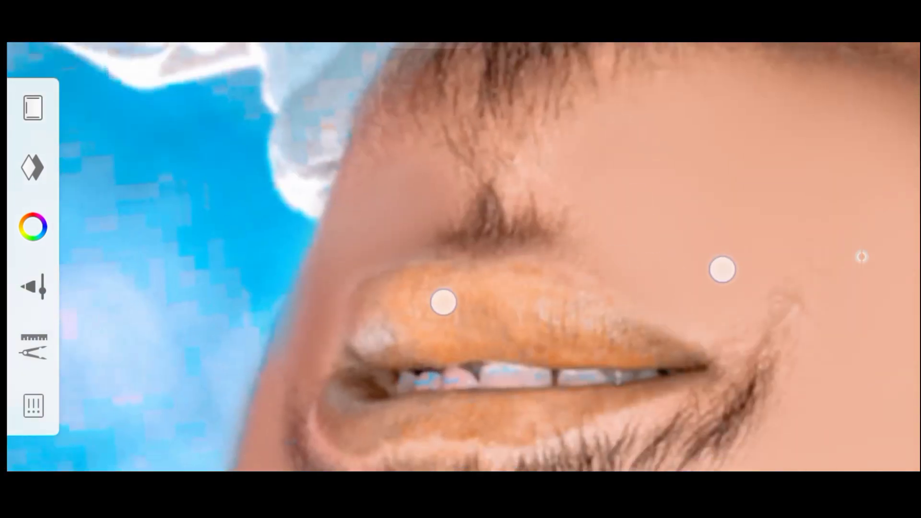
- Move the view across the ear, hair, jawline and down to the neck
{"action": "left_click_drag", "start_coordinate": [443, 302], "coordinate": [329, 172]}
{"action": "left_click_drag", "start_coordinate": [366, 293], "coordinate": [482, 386]}
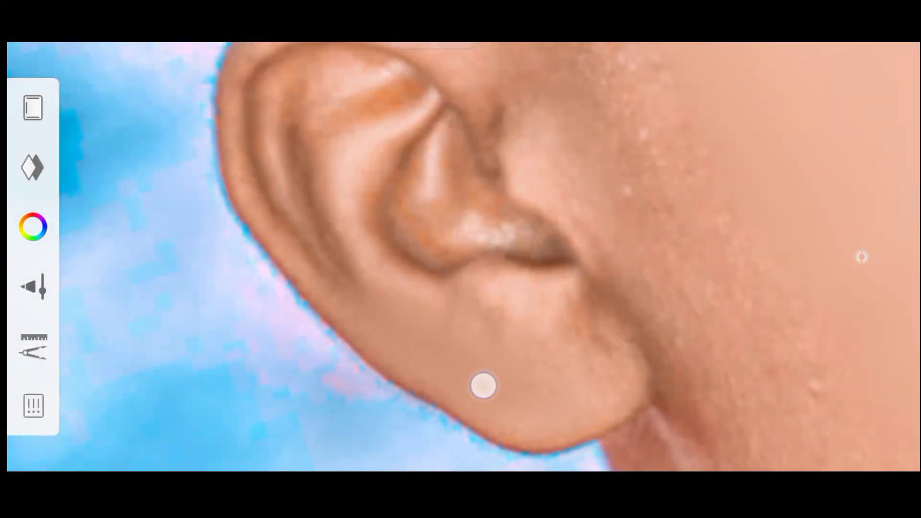
{"action": "mouse_move", "coordinate": [279, 173]}
{"action": "left_mouse_down"}
{"action": "mouse_move", "coordinate": [380, 336]}
{"action": "mouse_move", "coordinate": [337, 228]}
{"action": "mouse_move", "coordinate": [458, 354]}
{"action": "left_mouse_up"}
{"action": "mouse_move", "coordinate": [330, 240]}
{"action": "left_mouse_down"}
{"action": "mouse_move", "coordinate": [530, 360]}
{"action": "mouse_move", "coordinate": [539, 290]}
{"action": "left_mouse_up"}
{"action": "left_click_drag", "start_coordinate": [404, 268], "coordinate": [460, 255]}
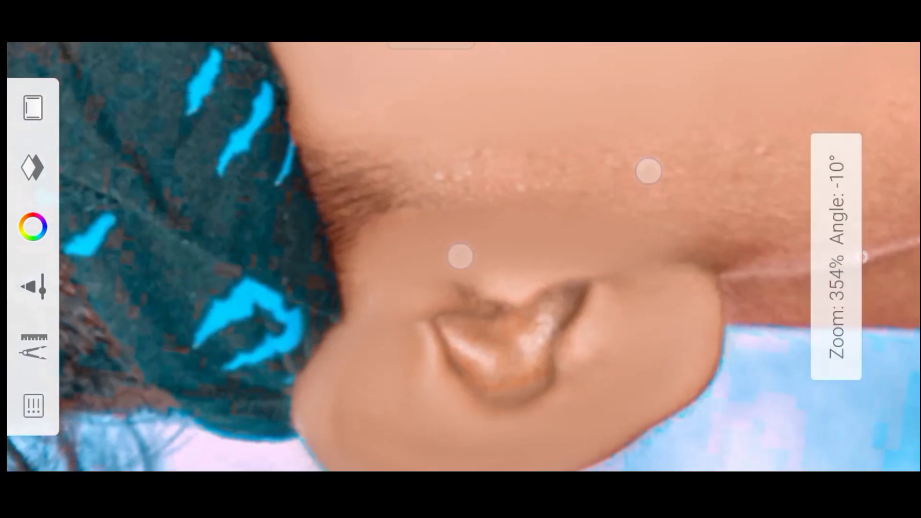
{"action": "left_click_drag", "start_coordinate": [505, 356], "coordinate": [528, 214]}
{"action": "mouse_move", "coordinate": [577, 327]}
{"action": "left_mouse_down"}
{"action": "mouse_move", "coordinate": [580, 241]}
{"action": "mouse_move", "coordinate": [518, 97]}
{"action": "mouse_move", "coordinate": [584, 334]}
{"action": "left_mouse_up"}
{"action": "left_click", "coordinate": [580, 240]}
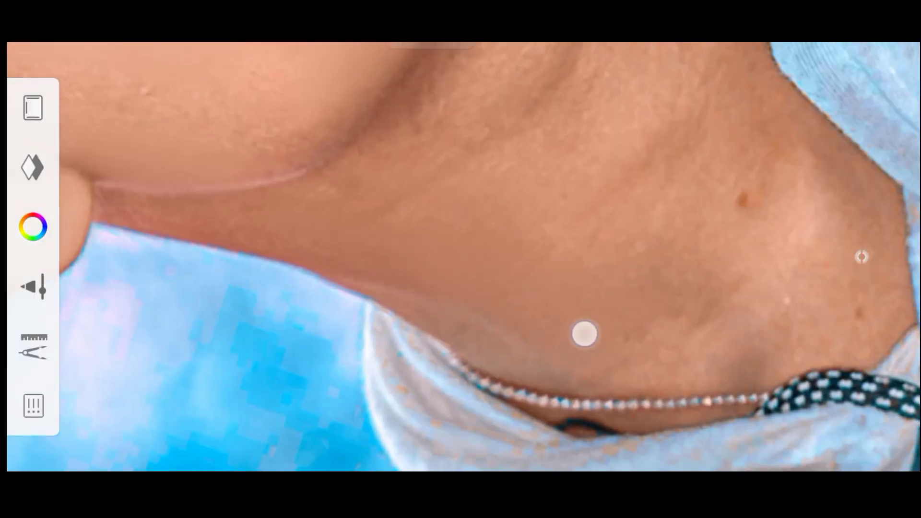
{"action": "mouse_move", "coordinate": [616, 176]}
{"action": "left_mouse_down"}
{"action": "mouse_move", "coordinate": [540, 281]}
{"action": "mouse_move", "coordinate": [494, 322]}
{"action": "left_mouse_up"}
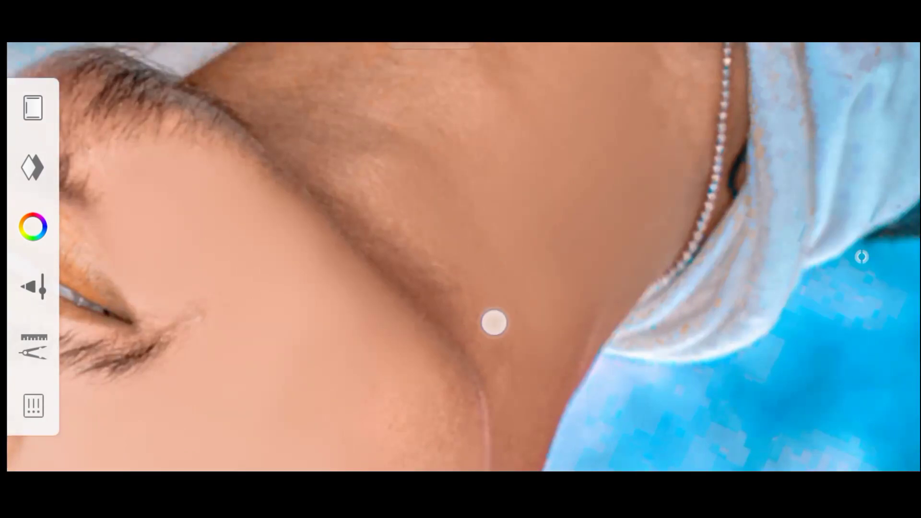
{"action": "mouse_move", "coordinate": [427, 265]}
{"action": "left_mouse_down"}
{"action": "mouse_move", "coordinate": [436, 244]}
{"action": "mouse_move", "coordinate": [424, 234]}
{"action": "mouse_move", "coordinate": [361, 236]}
{"action": "left_mouse_up"}
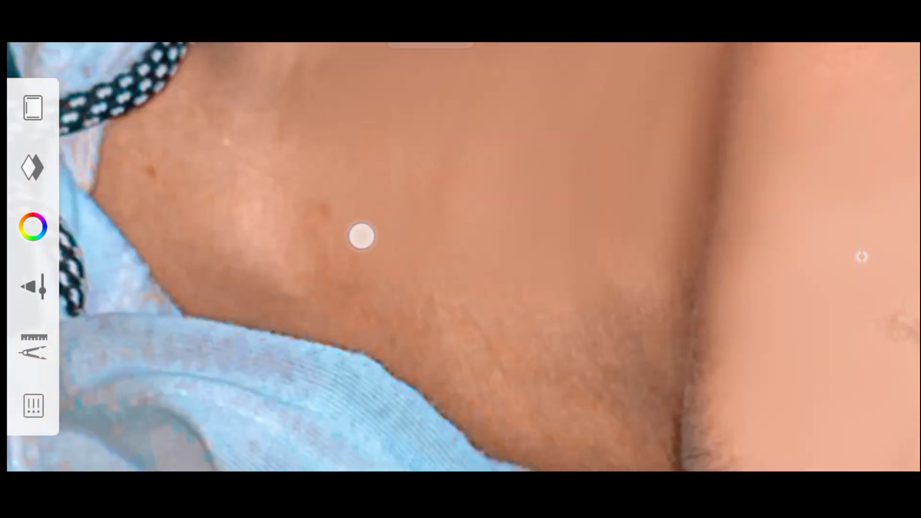
{"action": "mouse_move", "coordinate": [447, 356]}
{"action": "left_mouse_down"}
{"action": "mouse_move", "coordinate": [420, 225]}
{"action": "mouse_move", "coordinate": [552, 240]}
{"action": "left_mouse_up"}
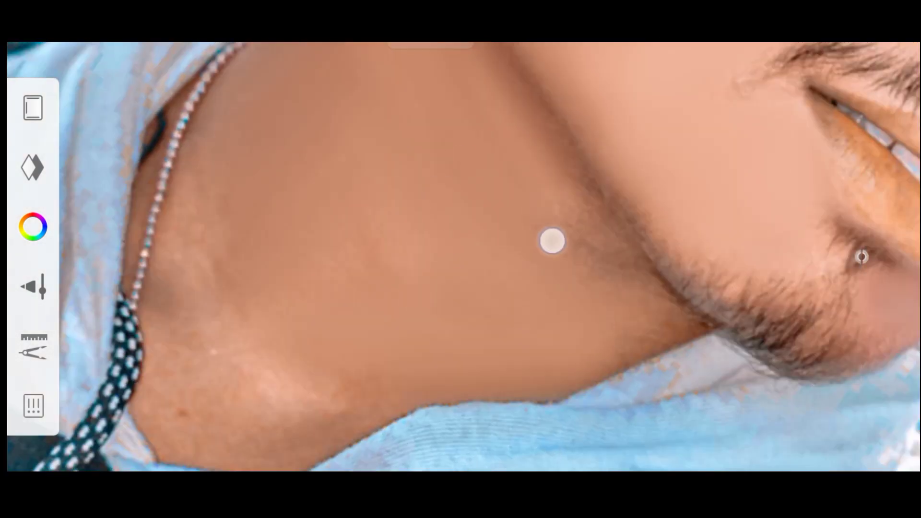
{"action": "left_click_drag", "start_coordinate": [623, 268], "coordinate": [503, 232]}
{"action": "mouse_move", "coordinate": [675, 301]}
{"action": "left_mouse_down"}
{"action": "mouse_move", "coordinate": [559, 296]}
{"action": "mouse_move", "coordinate": [411, 211]}
{"action": "mouse_move", "coordinate": [566, 368]}
{"action": "left_mouse_up"}
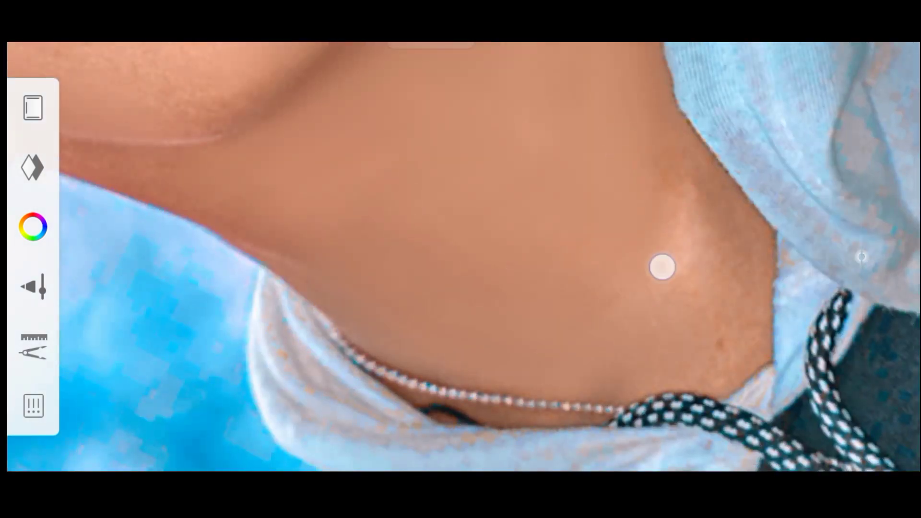
{"action": "left_click_drag", "start_coordinate": [662, 266], "coordinate": [473, 166]}
{"action": "left_click_drag", "start_coordinate": [644, 232], "coordinate": [604, 337]}
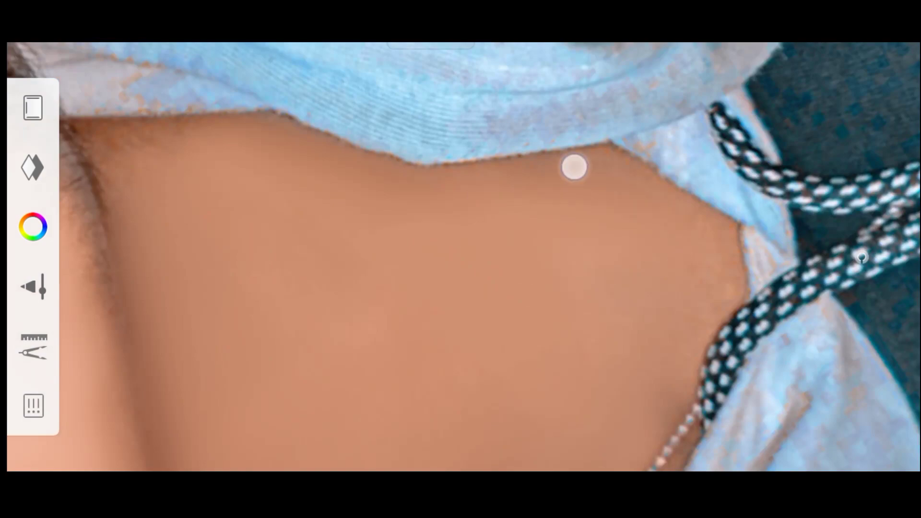
{"action": "mouse_move", "coordinate": [573, 167]}
{"action": "left_mouse_down"}
{"action": "mouse_move", "coordinate": [538, 306]}
{"action": "mouse_move", "coordinate": [736, 365]}
{"action": "mouse_move", "coordinate": [729, 222]}
{"action": "mouse_move", "coordinate": [470, 286]}
{"action": "mouse_move", "coordinate": [530, 273]}
{"action": "mouse_move", "coordinate": [528, 316]}
{"action": "mouse_move", "coordinate": [438, 236]}
{"action": "mouse_move", "coordinate": [793, 235]}
{"action": "mouse_move", "coordinate": [709, 226]}
{"action": "mouse_move", "coordinate": [603, 323]}
{"action": "left_mouse_up"}
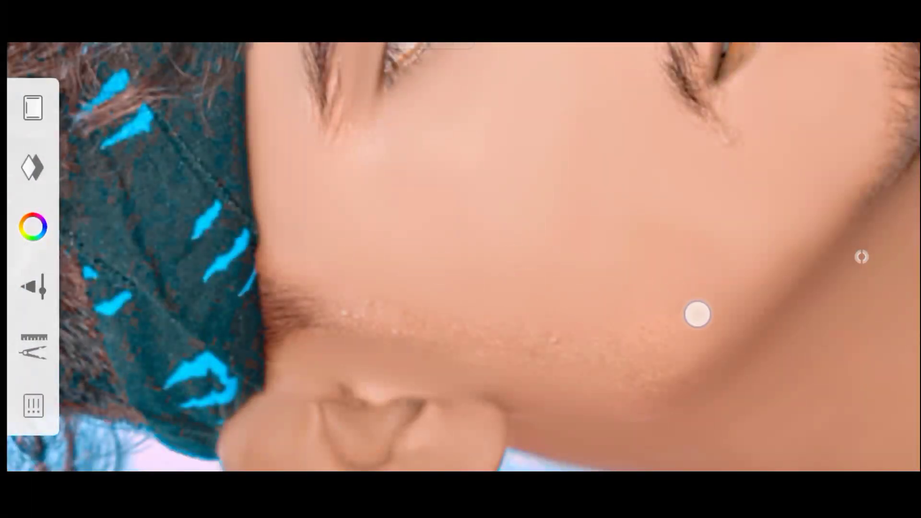
{"action": "left_click_drag", "start_coordinate": [504, 241], "coordinate": [459, 192]}
{"action": "mouse_move", "coordinate": [539, 313]}
{"action": "left_mouse_down"}
{"action": "mouse_move", "coordinate": [462, 269]}
{"action": "mouse_move", "coordinate": [351, 232]}
{"action": "mouse_move", "coordinate": [350, 137]}
{"action": "left_mouse_up"}
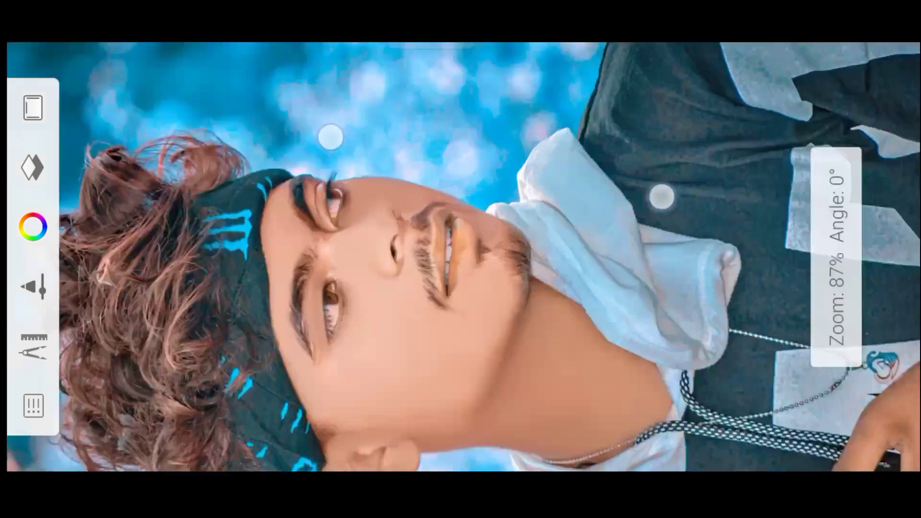
{"action": "mouse_move", "coordinate": [659, 195]}
{"action": "left_mouse_down"}
{"action": "mouse_move", "coordinate": [561, 216]}
{"action": "mouse_move", "coordinate": [570, 245]}
{"action": "mouse_move", "coordinate": [460, 281]}
{"action": "left_mouse_up"}
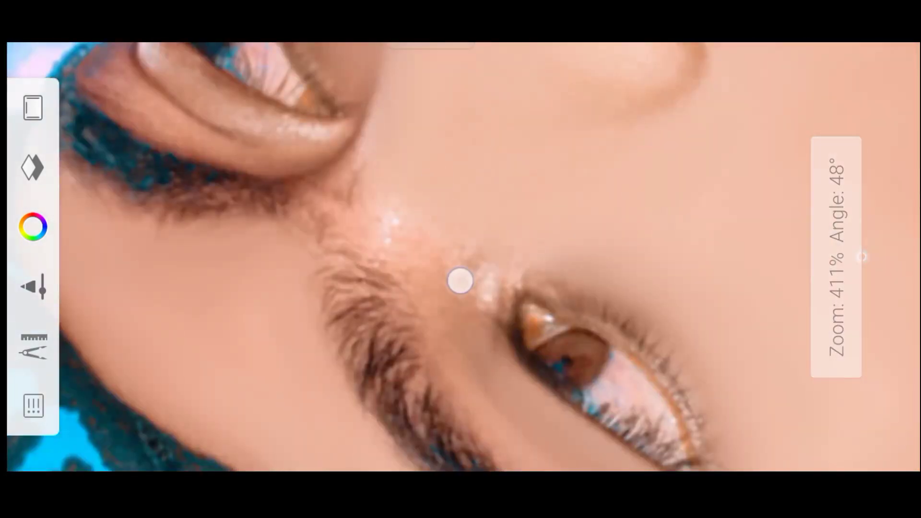
{"action": "left_click_drag", "start_coordinate": [430, 243], "coordinate": [392, 173]}
{"action": "mouse_move", "coordinate": [393, 305]}
{"action": "left_mouse_down"}
{"action": "mouse_move", "coordinate": [460, 199]}
{"action": "mouse_move", "coordinate": [395, 165]}
{"action": "mouse_move", "coordinate": [664, 301]}
{"action": "left_mouse_up"}
{"action": "mouse_move", "coordinate": [861, 257]}
{"action": "left_mouse_down"}
{"action": "mouse_move", "coordinate": [619, 230]}
{"action": "mouse_move", "coordinate": [689, 290]}
{"action": "mouse_move", "coordinate": [793, 223]}
{"action": "left_mouse_up"}
{"action": "left_click_drag", "start_coordinate": [331, 164], "coordinate": [402, 176]}
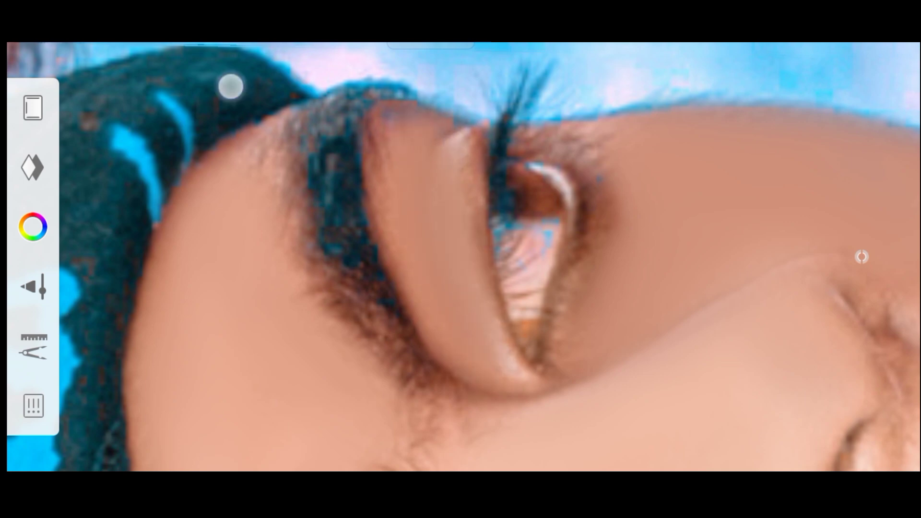
{"action": "left_click_drag", "start_coordinate": [446, 220], "coordinate": [466, 216]}
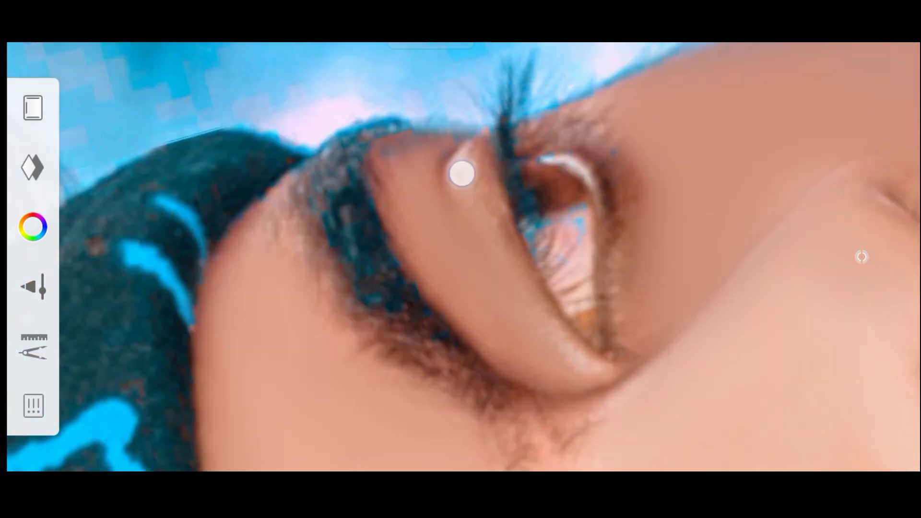
{"action": "left_click_drag", "start_coordinate": [461, 173], "coordinate": [414, 294]}
{"action": "left_click_drag", "start_coordinate": [643, 242], "coordinate": [633, 284]}
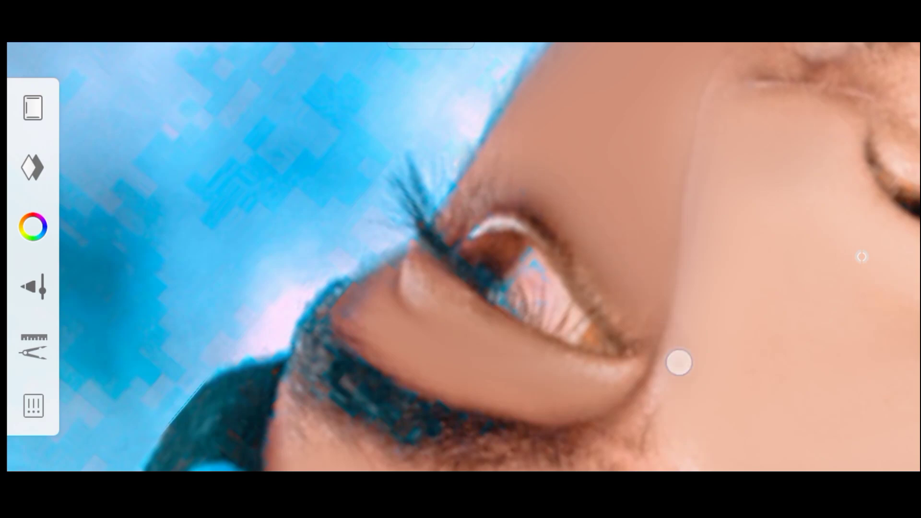
{"action": "left_click_drag", "start_coordinate": [678, 362], "coordinate": [640, 278]}
{"action": "left_click_drag", "start_coordinate": [657, 308], "coordinate": [623, 300]}
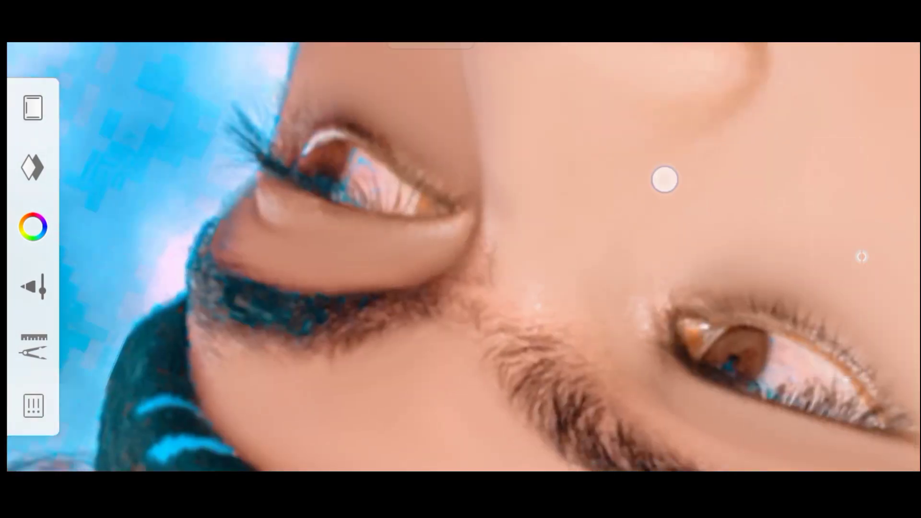
{"action": "mouse_move", "coordinate": [665, 179]}
{"action": "left_mouse_down"}
{"action": "mouse_move", "coordinate": [590, 230]}
{"action": "mouse_move", "coordinate": [518, 177]}
{"action": "left_mouse_up"}
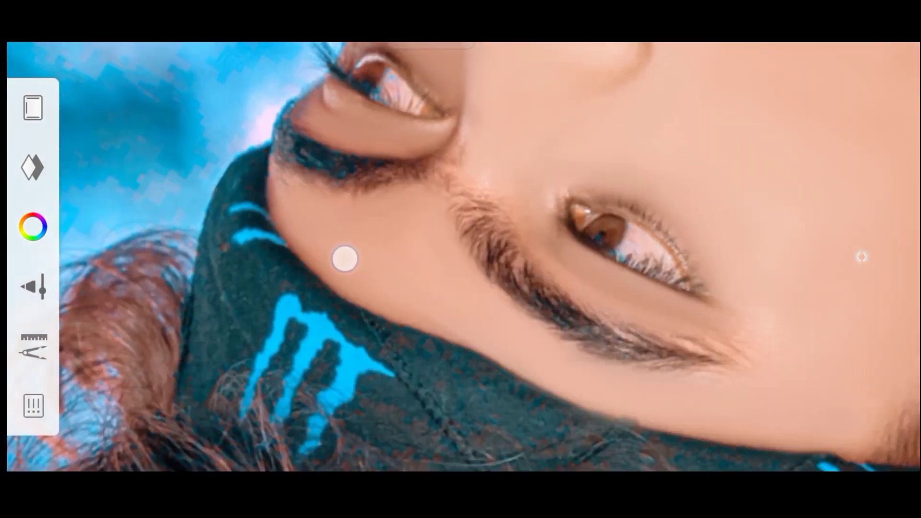
{"action": "mouse_move", "coordinate": [506, 331]}
{"action": "left_mouse_down"}
{"action": "mouse_move", "coordinate": [651, 345]}
{"action": "mouse_move", "coordinate": [470, 302]}
{"action": "left_mouse_up"}
{"action": "mouse_move", "coordinate": [422, 212]}
{"action": "left_mouse_down"}
{"action": "mouse_move", "coordinate": [376, 237]}
{"action": "mouse_move", "coordinate": [341, 173]}
{"action": "mouse_move", "coordinate": [251, 185]}
{"action": "mouse_move", "coordinate": [214, 177]}
{"action": "left_mouse_up"}
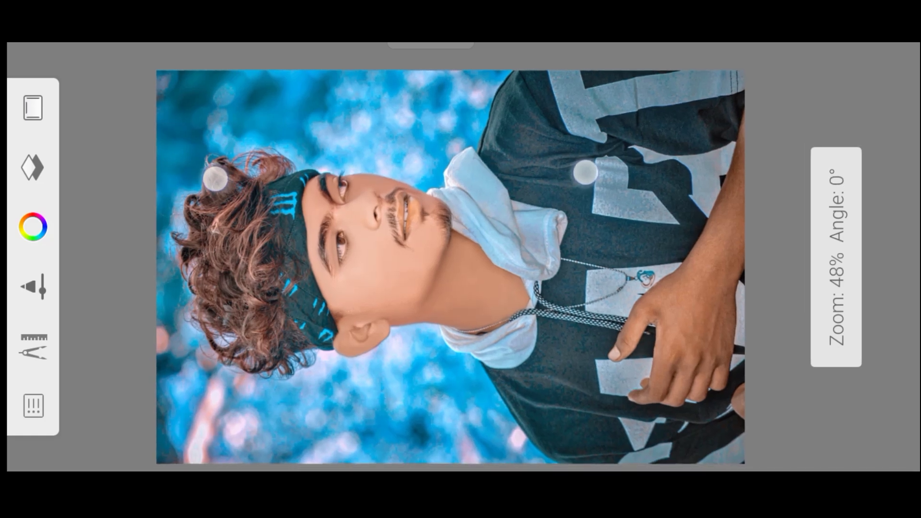
- Add a new empty layer above the photo with Soft Light blending
{"action": "left_click", "coordinate": [17, 132]}
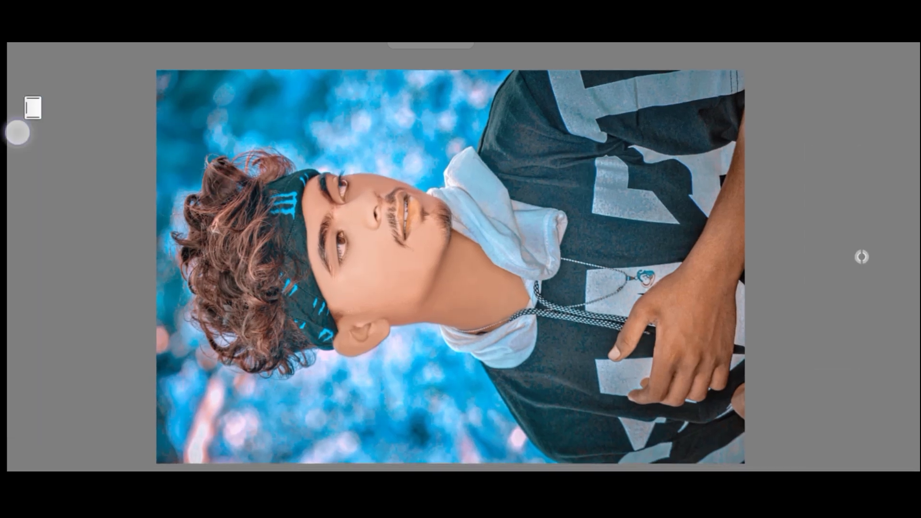
{"action": "left_click", "coordinate": [32, 167]}
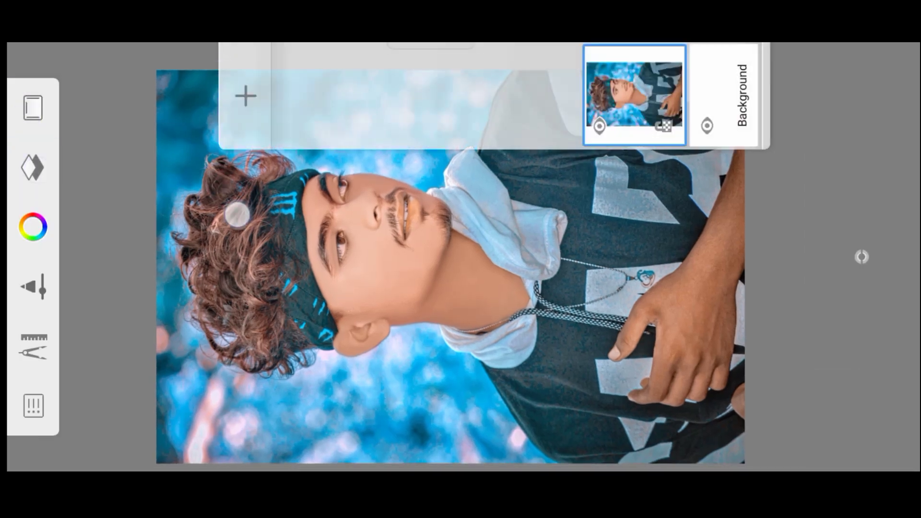
{"action": "left_click", "coordinate": [232, 90]}
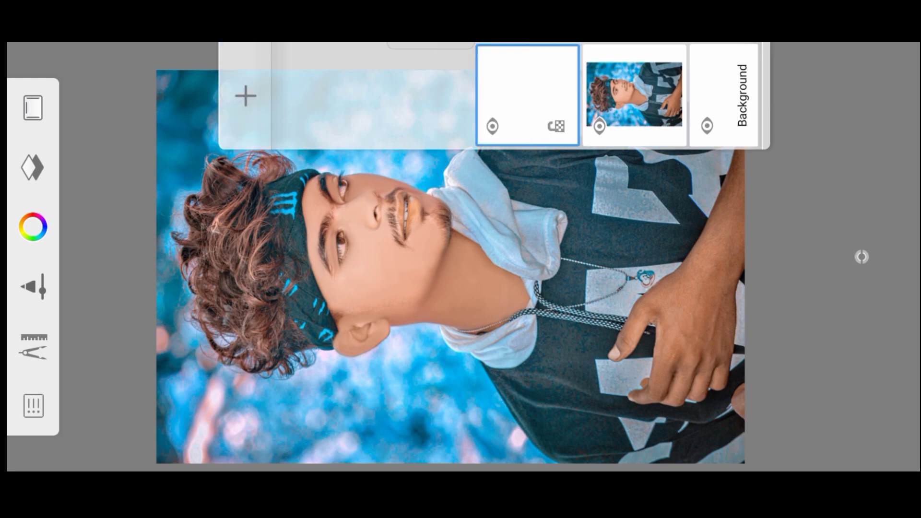
{"action": "left_click", "coordinate": [527, 94]}
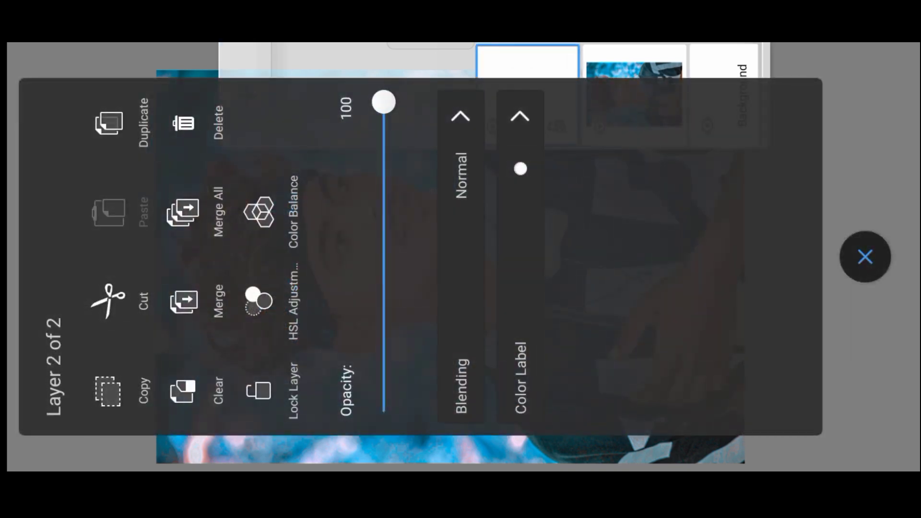
{"action": "left_click", "coordinate": [458, 140]}
{"action": "left_click_drag", "start_coordinate": [699, 196], "coordinate": [457, 125]}
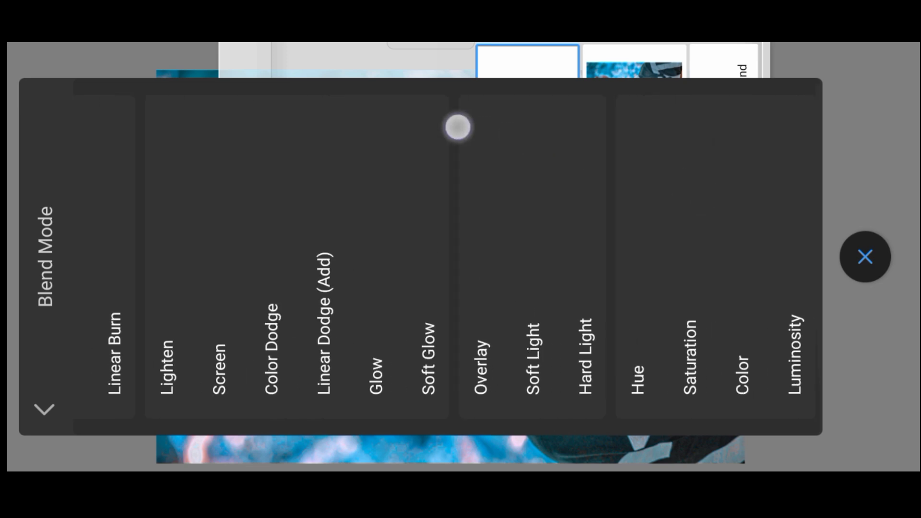
{"action": "left_click", "coordinate": [540, 175]}
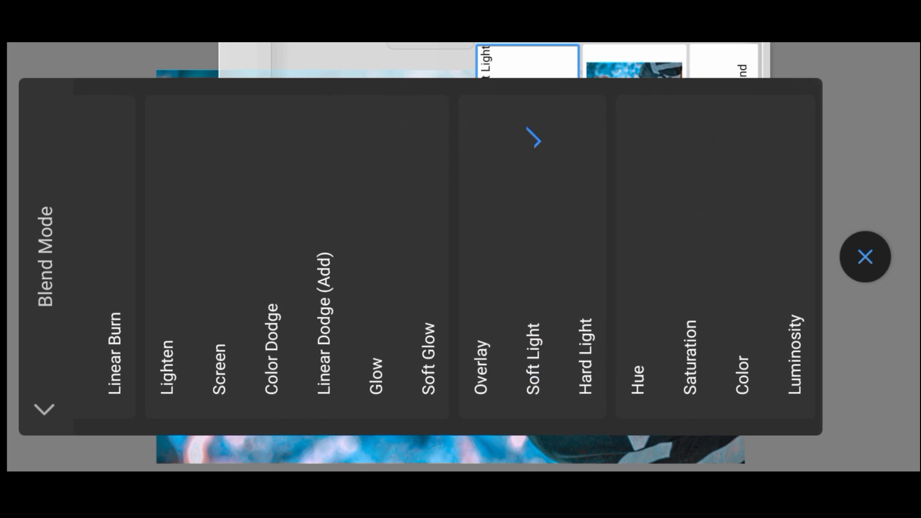
- Close the layer menus and bring up the colour picker's hue wheel
{"action": "left_click", "coordinate": [863, 256]}
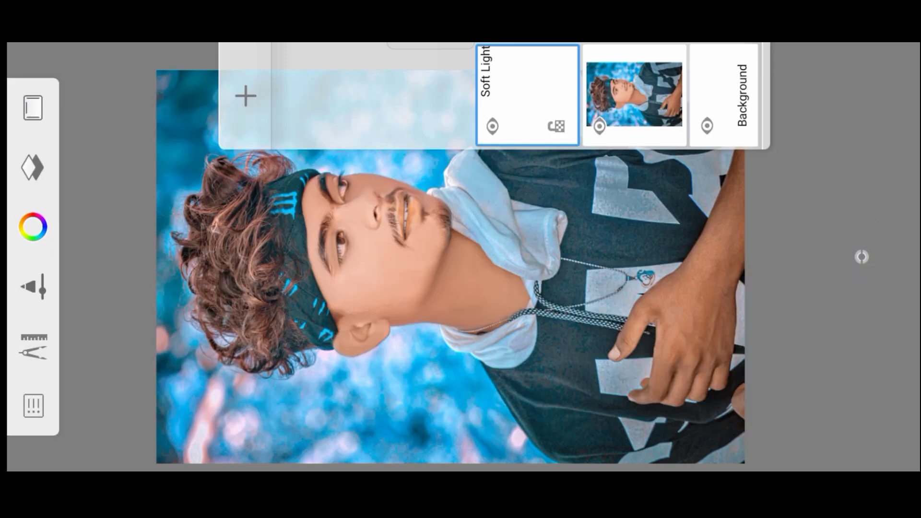
{"action": "left_click", "coordinate": [700, 218]}
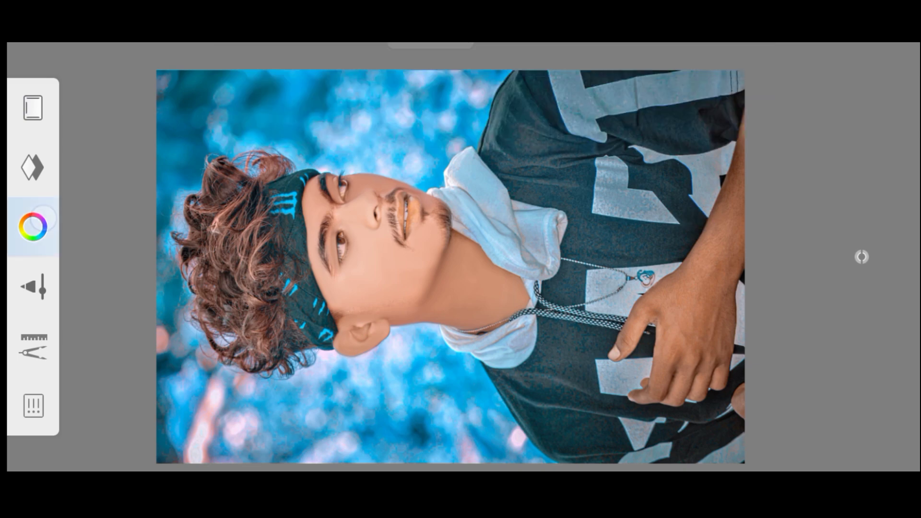
{"action": "left_click", "coordinate": [45, 218]}
{"action": "left_click", "coordinate": [48, 344]}
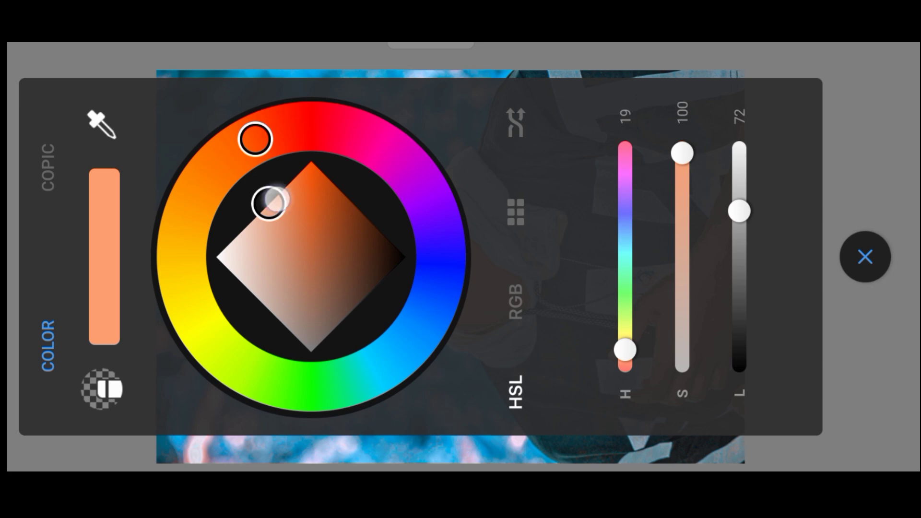
- After trying red on the wheel, pick Copic YR 02 Light Orange and close the picker
{"action": "left_click_drag", "start_coordinate": [273, 200], "coordinate": [312, 161]}
{"action": "mouse_move", "coordinate": [374, 143]}
{"action": "left_mouse_down"}
{"action": "mouse_move", "coordinate": [382, 179]}
{"action": "mouse_move", "coordinate": [282, 128]}
{"action": "mouse_move", "coordinate": [431, 382]}
{"action": "mouse_move", "coordinate": [160, 238]}
{"action": "mouse_move", "coordinate": [228, 154]}
{"action": "mouse_move", "coordinate": [319, 178]}
{"action": "left_mouse_up"}
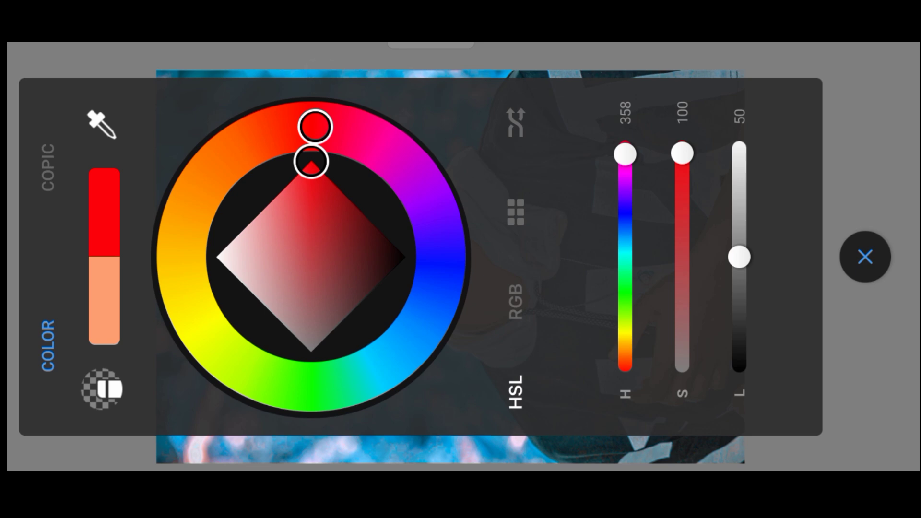
{"action": "left_click", "coordinate": [45, 161]}
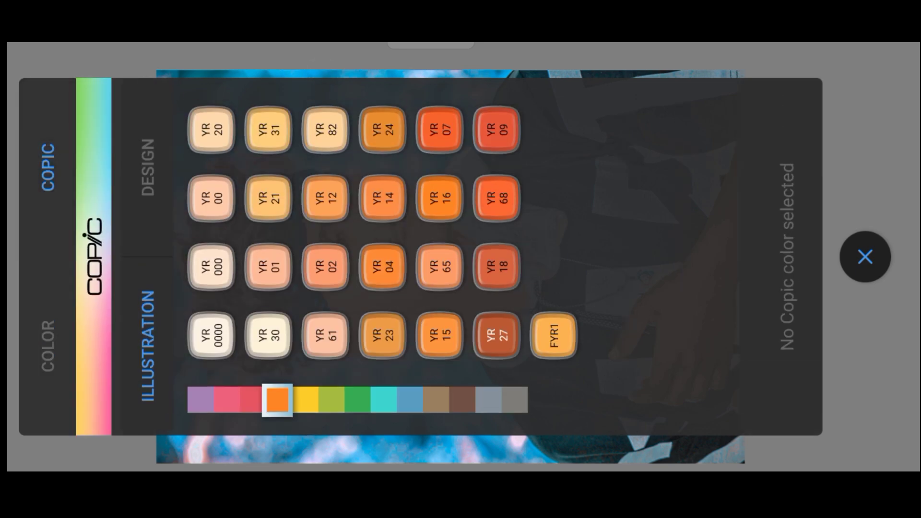
{"action": "mouse_move", "coordinate": [256, 388]}
{"action": "left_mouse_down"}
{"action": "mouse_move", "coordinate": [198, 400]}
{"action": "mouse_move", "coordinate": [280, 350]}
{"action": "left_mouse_up"}
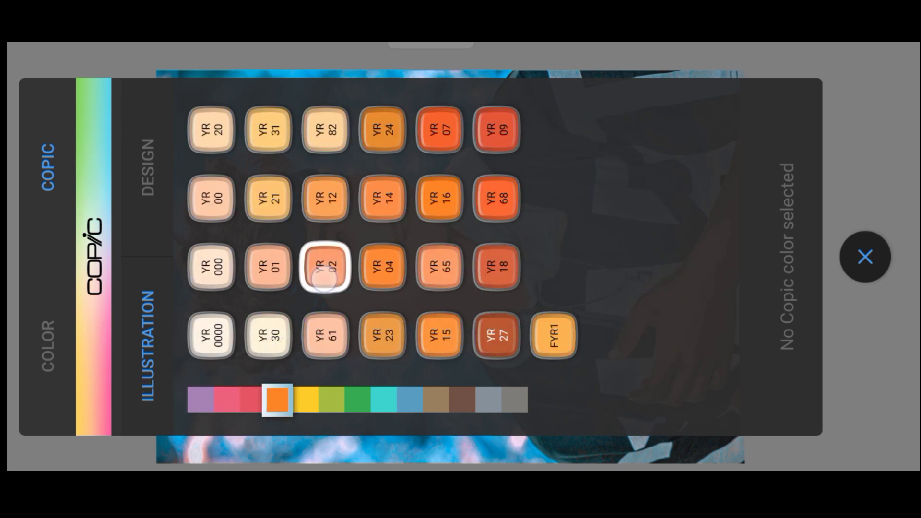
{"action": "left_click", "coordinate": [323, 281]}
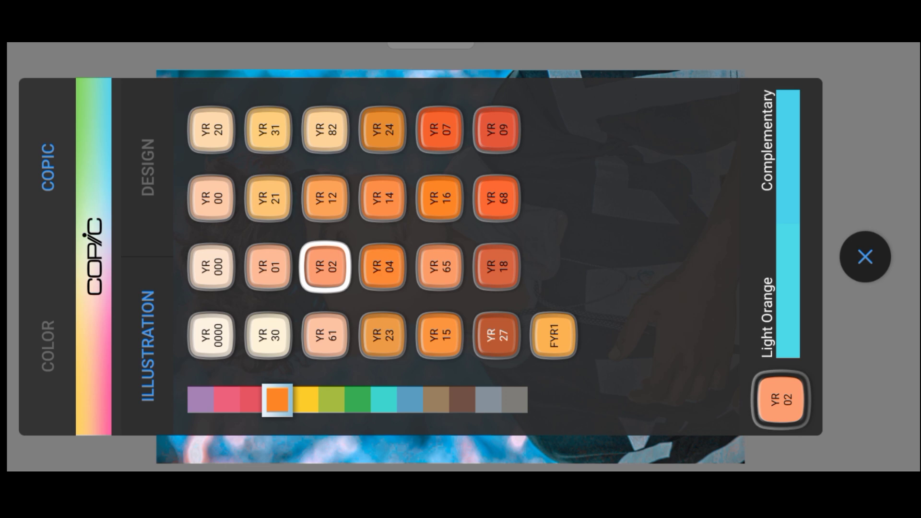
{"action": "left_click", "coordinate": [142, 133]}
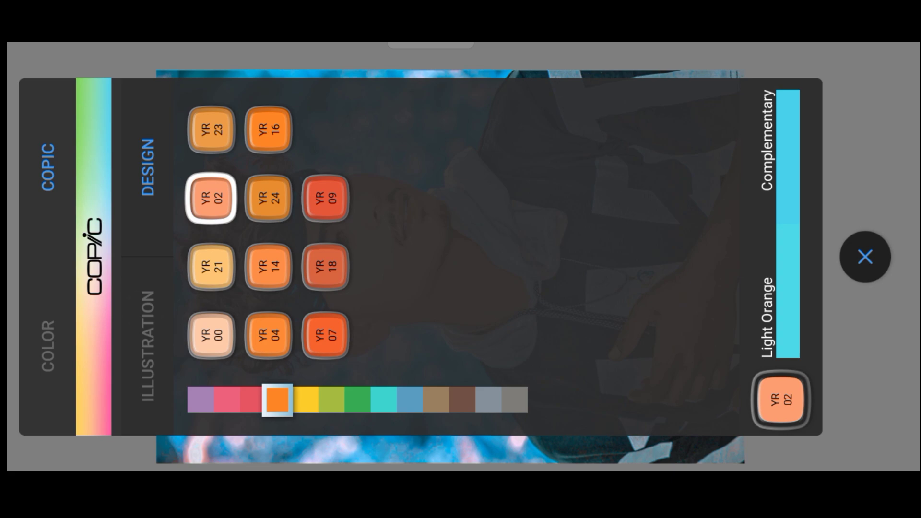
{"action": "left_click", "coordinate": [144, 309]}
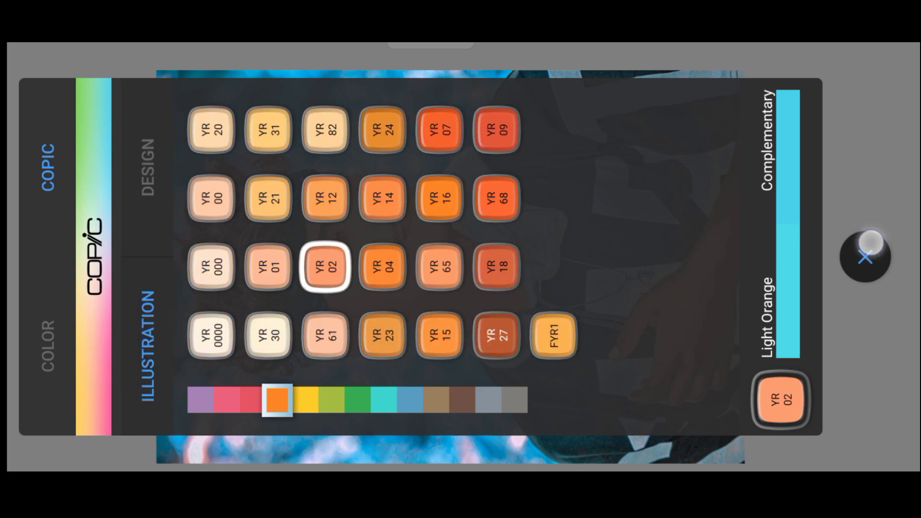
{"action": "left_click", "coordinate": [871, 242]}
{"action": "scroll", "coordinate": [461, 256], "scroll_direction": "up", "scroll_amount": 5}
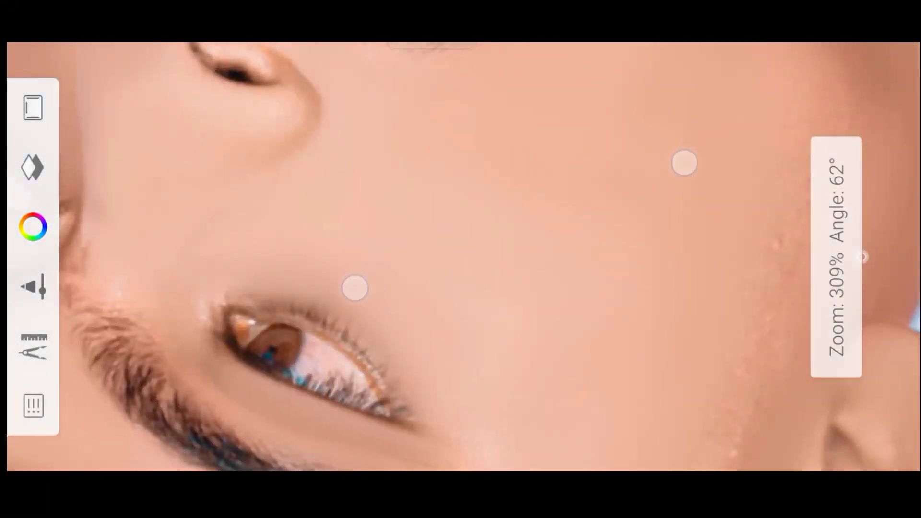
- Choose the Medium Brush and set it to size 33.0 at 100% opacity
{"action": "left_click_drag", "start_coordinate": [364, 164], "coordinate": [532, 332]}
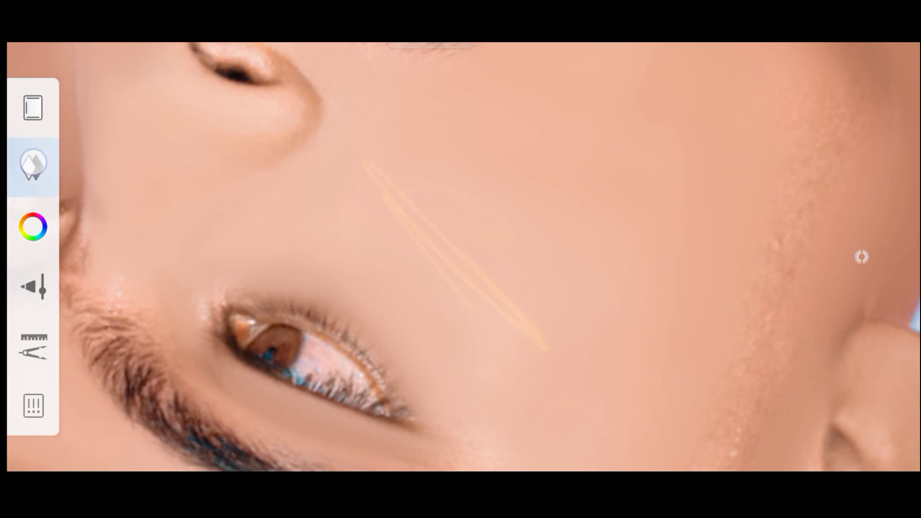
{"action": "left_click", "coordinate": [32, 165]}
{"action": "left_click", "coordinate": [861, 257]}
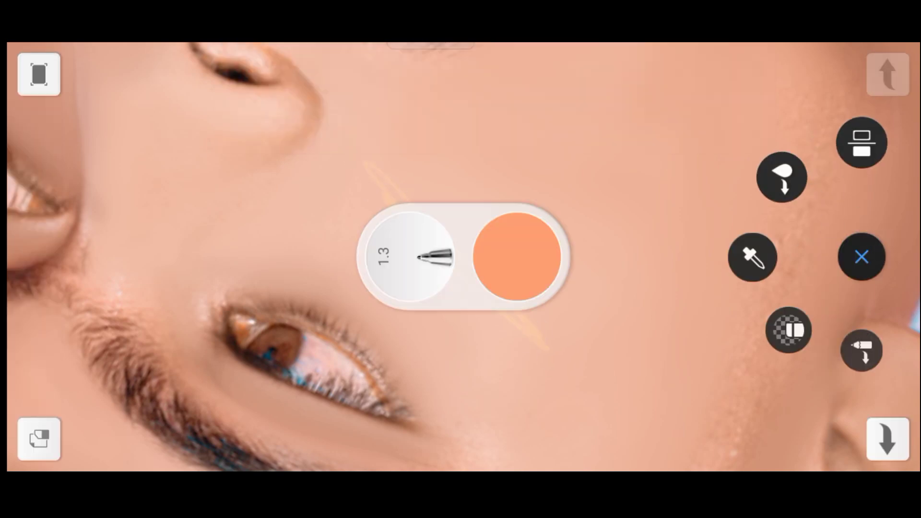
{"action": "left_click", "coordinate": [410, 257]}
{"action": "left_click", "coordinate": [53, 317]}
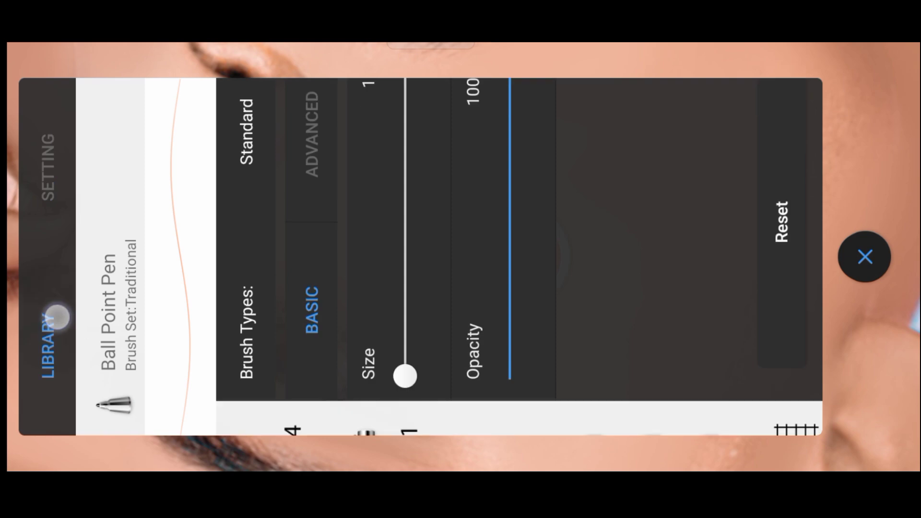
{"action": "left_click", "coordinate": [422, 392]}
{"action": "left_click", "coordinate": [48, 168]}
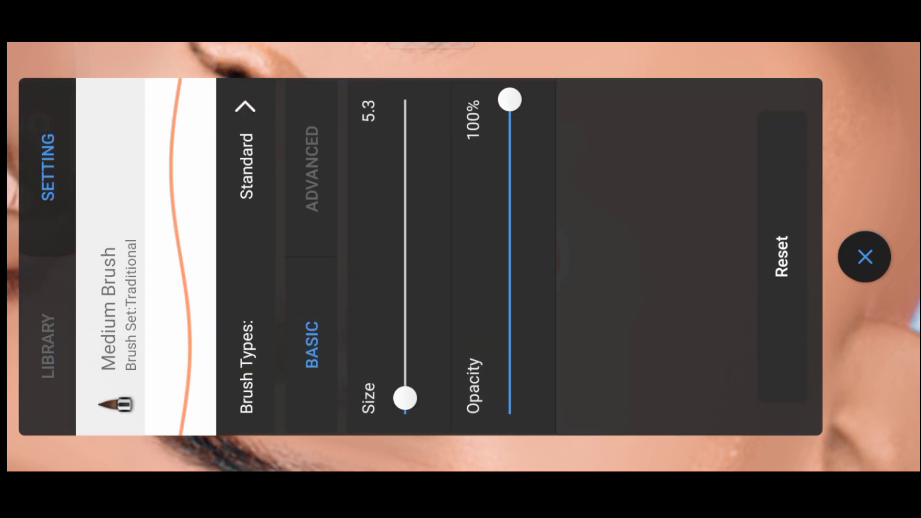
{"action": "mouse_move", "coordinate": [405, 382]}
{"action": "left_mouse_down"}
{"action": "mouse_move", "coordinate": [456, 268]}
{"action": "mouse_move", "coordinate": [482, 313]}
{"action": "left_mouse_up"}
{"action": "mouse_move", "coordinate": [510, 100]}
{"action": "left_mouse_down"}
{"action": "mouse_move", "coordinate": [509, 288]}
{"action": "mouse_move", "coordinate": [509, 99]}
{"action": "left_mouse_up"}
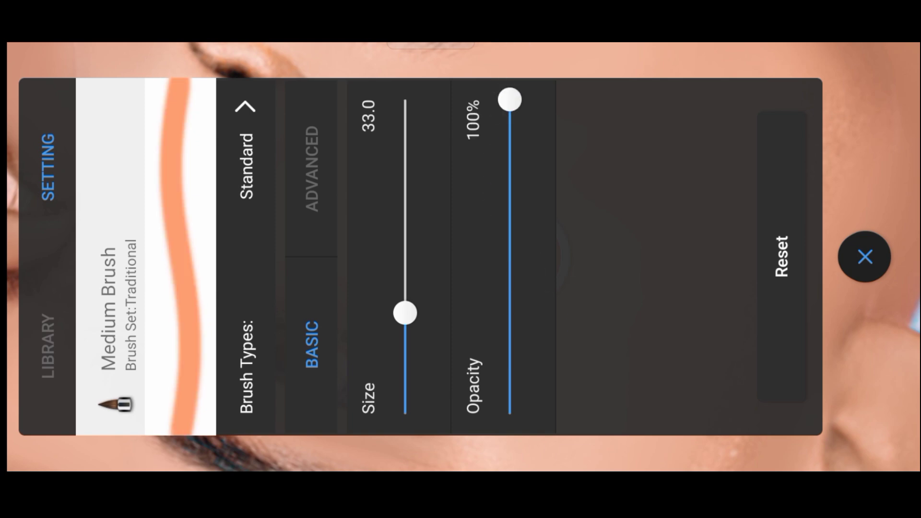
{"action": "left_click", "coordinate": [864, 256]}
{"action": "left_click", "coordinate": [861, 256]}
- Paint peach across the cheek, reducing the brush size to 16.5
{"action": "mouse_move", "coordinate": [422, 165]}
{"action": "left_mouse_down"}
{"action": "mouse_move", "coordinate": [545, 333]}
{"action": "mouse_move", "coordinate": [380, 245]}
{"action": "mouse_move", "coordinate": [369, 263]}
{"action": "mouse_move", "coordinate": [411, 290]}
{"action": "mouse_move", "coordinate": [417, 146]}
{"action": "mouse_move", "coordinate": [609, 247]}
{"action": "left_mouse_up"}
{"action": "scroll", "coordinate": [633, 82], "scroll_direction": "up", "scroll_amount": 3}
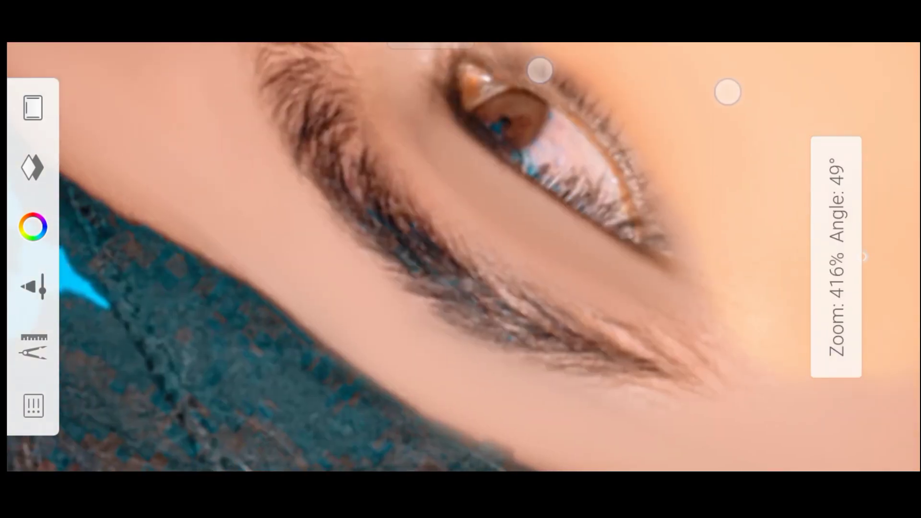
{"action": "left_click", "coordinate": [376, 335]}
{"action": "left_click_drag", "start_coordinate": [431, 257], "coordinate": [584, 405]}
{"action": "scroll", "coordinate": [591, 311], "scroll_direction": "up", "scroll_amount": 2}
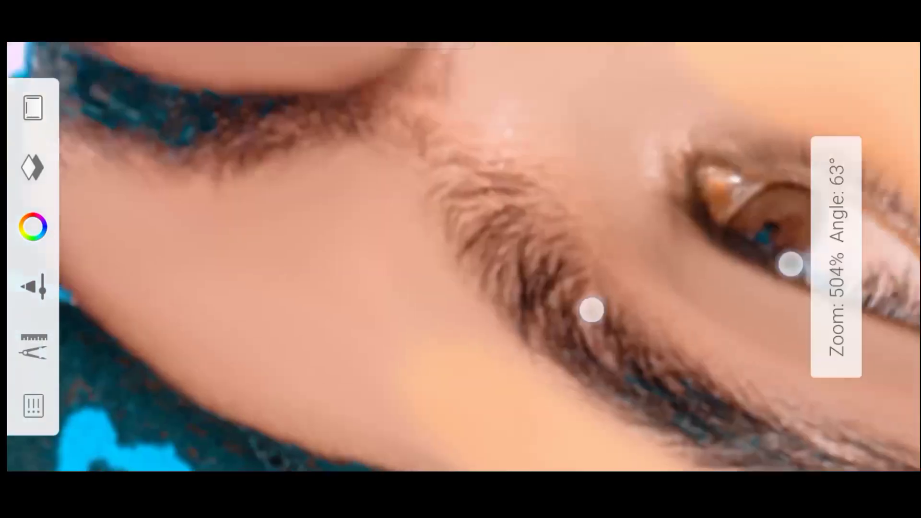
{"action": "mouse_move", "coordinate": [591, 310]}
{"action": "left_mouse_down"}
{"action": "mouse_move", "coordinate": [390, 409]}
{"action": "mouse_move", "coordinate": [209, 368]}
{"action": "mouse_move", "coordinate": [368, 298]}
{"action": "mouse_move", "coordinate": [331, 234]}
{"action": "mouse_move", "coordinate": [352, 347]}
{"action": "mouse_move", "coordinate": [478, 377]}
{"action": "left_mouse_up"}
- Cover the cheek, the under-eye area and the skin below the eyebrow with peach
{"action": "left_click_drag", "start_coordinate": [401, 381], "coordinate": [446, 301]}
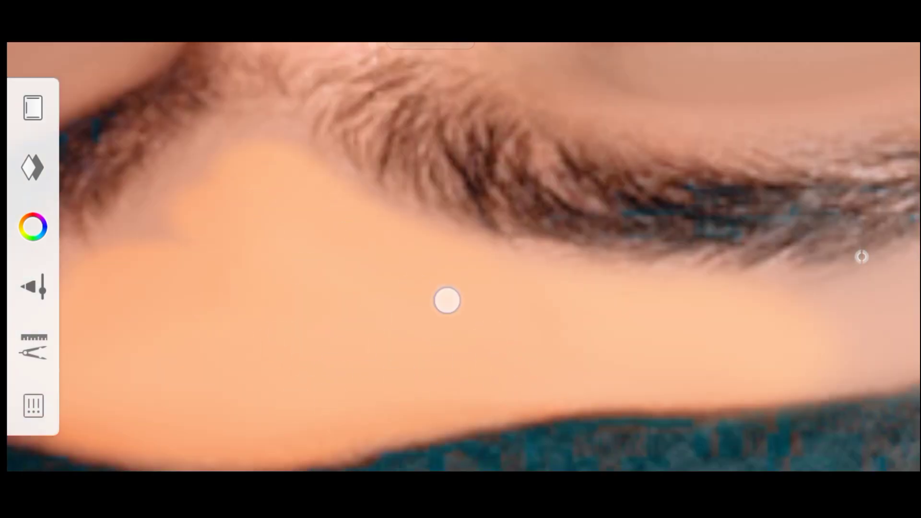
{"action": "mouse_move", "coordinate": [471, 336]}
{"action": "left_mouse_down"}
{"action": "mouse_move", "coordinate": [550, 349]}
{"action": "mouse_move", "coordinate": [318, 208]}
{"action": "mouse_move", "coordinate": [263, 203]}
{"action": "mouse_move", "coordinate": [516, 272]}
{"action": "mouse_move", "coordinate": [456, 240]}
{"action": "mouse_move", "coordinate": [536, 144]}
{"action": "mouse_move", "coordinate": [546, 299]}
{"action": "left_mouse_up"}
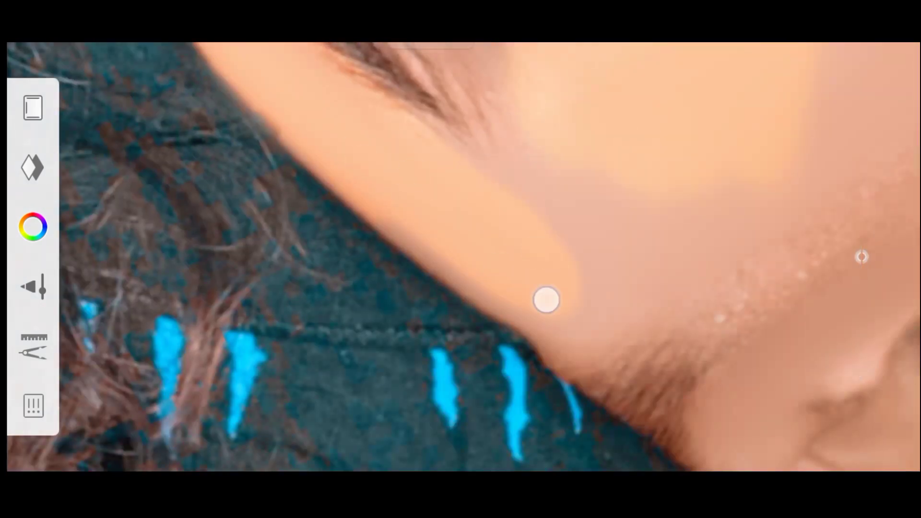
{"action": "mouse_move", "coordinate": [456, 250]}
{"action": "left_mouse_down"}
{"action": "mouse_move", "coordinate": [555, 302]}
{"action": "mouse_move", "coordinate": [657, 336]}
{"action": "mouse_move", "coordinate": [714, 431]}
{"action": "left_mouse_up"}
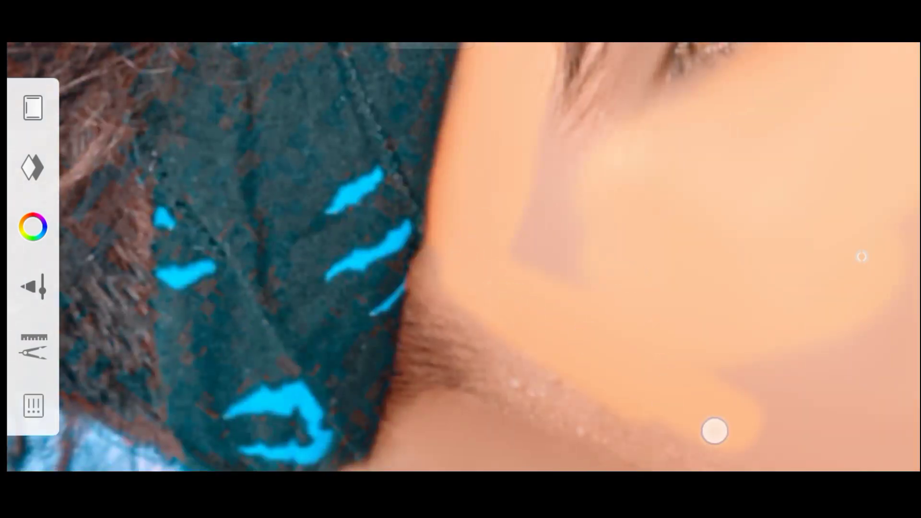
{"action": "mouse_move", "coordinate": [706, 338]}
{"action": "left_mouse_down"}
{"action": "mouse_move", "coordinate": [608, 229]}
{"action": "mouse_move", "coordinate": [510, 325]}
{"action": "mouse_move", "coordinate": [483, 232]}
{"action": "mouse_move", "coordinate": [561, 183]}
{"action": "mouse_move", "coordinate": [461, 226]}
{"action": "mouse_move", "coordinate": [400, 124]}
{"action": "left_mouse_up"}
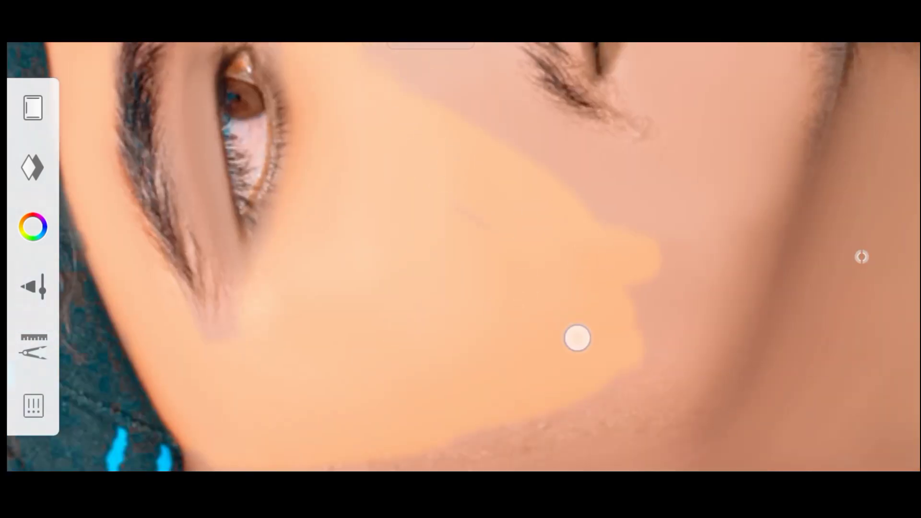
{"action": "mouse_move", "coordinate": [577, 338]}
{"action": "left_mouse_down"}
{"action": "mouse_move", "coordinate": [606, 215]}
{"action": "mouse_move", "coordinate": [436, 236]}
{"action": "mouse_move", "coordinate": [338, 276]}
{"action": "left_mouse_up"}
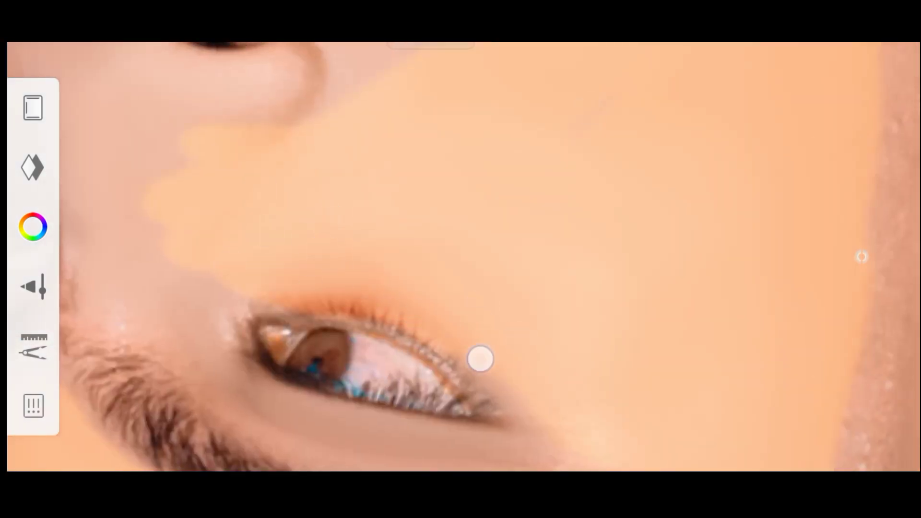
{"action": "mouse_move", "coordinate": [478, 310]}
{"action": "left_mouse_down"}
{"action": "mouse_move", "coordinate": [358, 244]}
{"action": "mouse_move", "coordinate": [551, 324]}
{"action": "mouse_move", "coordinate": [590, 351]}
{"action": "mouse_move", "coordinate": [368, 204]}
{"action": "mouse_move", "coordinate": [444, 279]}
{"action": "mouse_move", "coordinate": [771, 302]}
{"action": "mouse_move", "coordinate": [469, 257]}
{"action": "mouse_move", "coordinate": [567, 338]}
{"action": "mouse_move", "coordinate": [460, 138]}
{"action": "mouse_move", "coordinate": [511, 105]}
{"action": "mouse_move", "coordinate": [488, 167]}
{"action": "mouse_move", "coordinate": [591, 340]}
{"action": "mouse_move", "coordinate": [384, 411]}
{"action": "mouse_move", "coordinate": [380, 267]}
{"action": "mouse_move", "coordinate": [403, 158]}
{"action": "mouse_move", "coordinate": [662, 420]}
{"action": "mouse_move", "coordinate": [666, 358]}
{"action": "mouse_move", "coordinate": [485, 335]}
{"action": "mouse_move", "coordinate": [728, 279]}
{"action": "mouse_move", "coordinate": [578, 239]}
{"action": "mouse_move", "coordinate": [505, 267]}
{"action": "mouse_move", "coordinate": [557, 323]}
{"action": "mouse_move", "coordinate": [510, 286]}
{"action": "mouse_move", "coordinate": [411, 243]}
{"action": "mouse_move", "coordinate": [662, 191]}
{"action": "mouse_move", "coordinate": [469, 156]}
{"action": "mouse_move", "coordinate": [617, 211]}
{"action": "mouse_move", "coordinate": [775, 324]}
{"action": "left_mouse_up"}
- Paint the earlobe, the skin around the ear and the neck orange
{"action": "mouse_move", "coordinate": [178, 187]}
{"action": "left_mouse_down"}
{"action": "mouse_move", "coordinate": [415, 272]}
{"action": "mouse_move", "coordinate": [460, 299]}
{"action": "mouse_move", "coordinate": [397, 235]}
{"action": "mouse_move", "coordinate": [427, 288]}
{"action": "mouse_move", "coordinate": [297, 295]}
{"action": "mouse_move", "coordinate": [539, 181]}
{"action": "mouse_move", "coordinate": [547, 251]}
{"action": "mouse_move", "coordinate": [462, 189]}
{"action": "mouse_move", "coordinate": [567, 186]}
{"action": "mouse_move", "coordinate": [589, 308]}
{"action": "mouse_move", "coordinate": [617, 247]}
{"action": "mouse_move", "coordinate": [786, 339]}
{"action": "mouse_move", "coordinate": [527, 336]}
{"action": "mouse_move", "coordinate": [336, 158]}
{"action": "mouse_move", "coordinate": [584, 312]}
{"action": "mouse_move", "coordinate": [508, 329]}
{"action": "mouse_move", "coordinate": [451, 245]}
{"action": "mouse_move", "coordinate": [538, 202]}
{"action": "mouse_move", "coordinate": [340, 152]}
{"action": "mouse_move", "coordinate": [366, 181]}
{"action": "mouse_move", "coordinate": [537, 231]}
{"action": "mouse_move", "coordinate": [526, 189]}
{"action": "mouse_move", "coordinate": [410, 103]}
{"action": "mouse_move", "coordinate": [384, 229]}
{"action": "mouse_move", "coordinate": [635, 249]}
{"action": "mouse_move", "coordinate": [600, 205]}
{"action": "mouse_move", "coordinate": [390, 226]}
{"action": "left_mouse_up"}
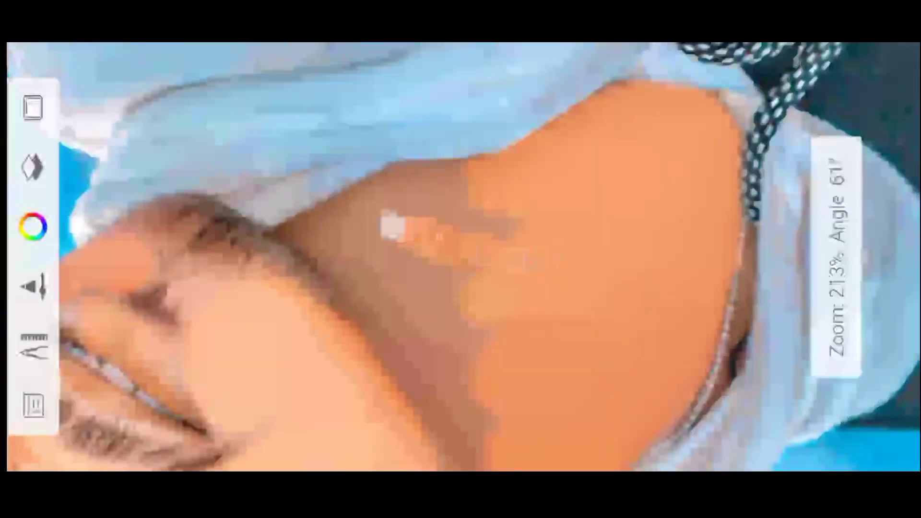
{"action": "mouse_move", "coordinate": [422, 181]}
{"action": "left_mouse_down"}
{"action": "mouse_move", "coordinate": [350, 181]}
{"action": "mouse_move", "coordinate": [551, 390]}
{"action": "mouse_move", "coordinate": [479, 366]}
{"action": "mouse_move", "coordinate": [496, 403]}
{"action": "mouse_move", "coordinate": [510, 289]}
{"action": "mouse_move", "coordinate": [564, 245]}
{"action": "left_mouse_up"}
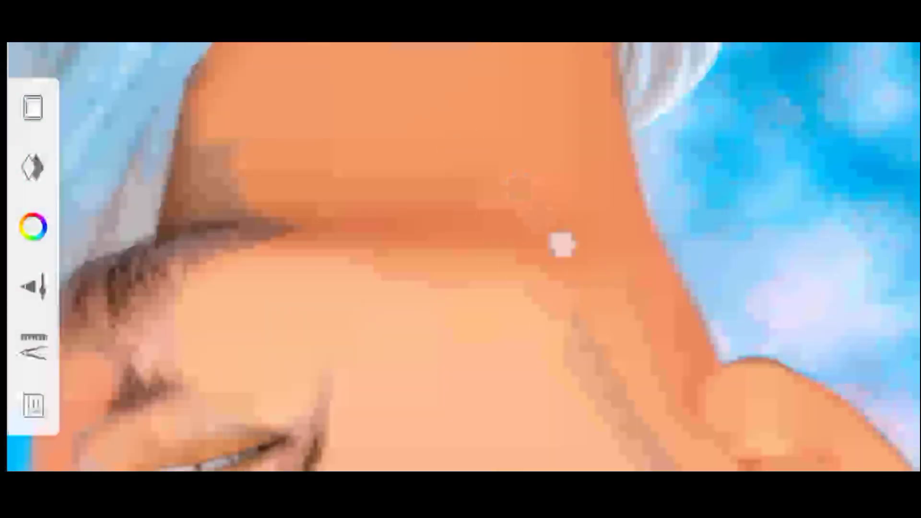
{"action": "mouse_move", "coordinate": [489, 179]}
{"action": "left_mouse_down"}
{"action": "mouse_move", "coordinate": [411, 236]}
{"action": "mouse_move", "coordinate": [473, 240]}
{"action": "mouse_move", "coordinate": [424, 248]}
{"action": "left_mouse_up"}
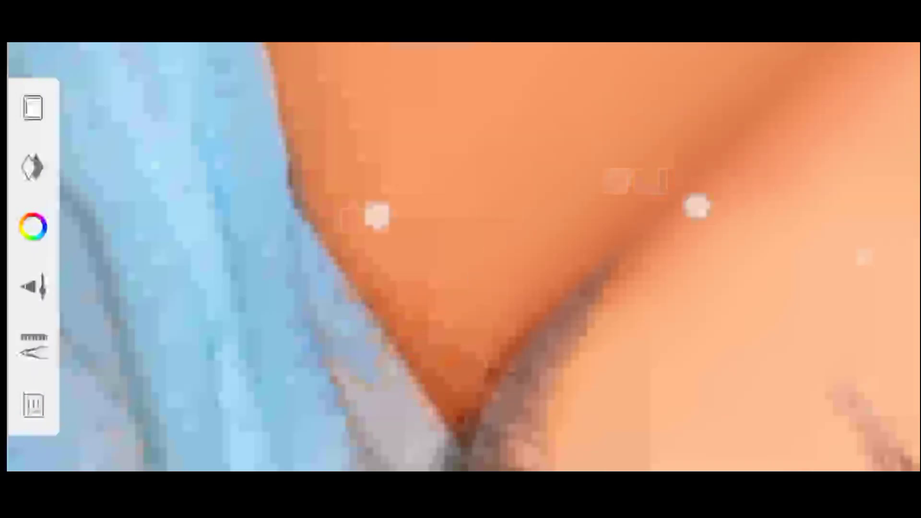
{"action": "mouse_move", "coordinate": [695, 205]}
{"action": "left_mouse_down"}
{"action": "mouse_move", "coordinate": [588, 187]}
{"action": "mouse_move", "coordinate": [572, 207]}
{"action": "mouse_move", "coordinate": [520, 153]}
{"action": "left_mouse_up"}
- Set the Soft Light skin layer's opacity to 21
{"action": "left_click", "coordinate": [32, 168]}
{"action": "left_click", "coordinate": [541, 93]}
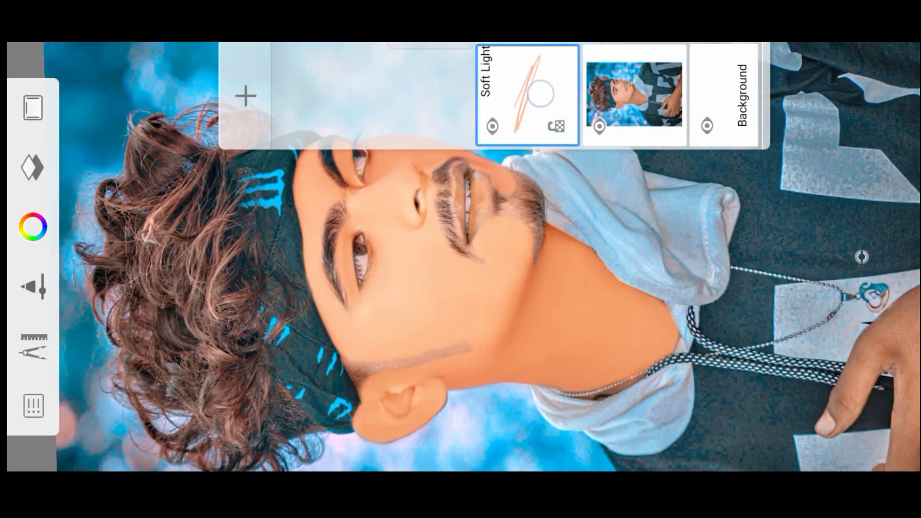
{"action": "left_click_drag", "start_coordinate": [379, 103], "coordinate": [641, 336]}
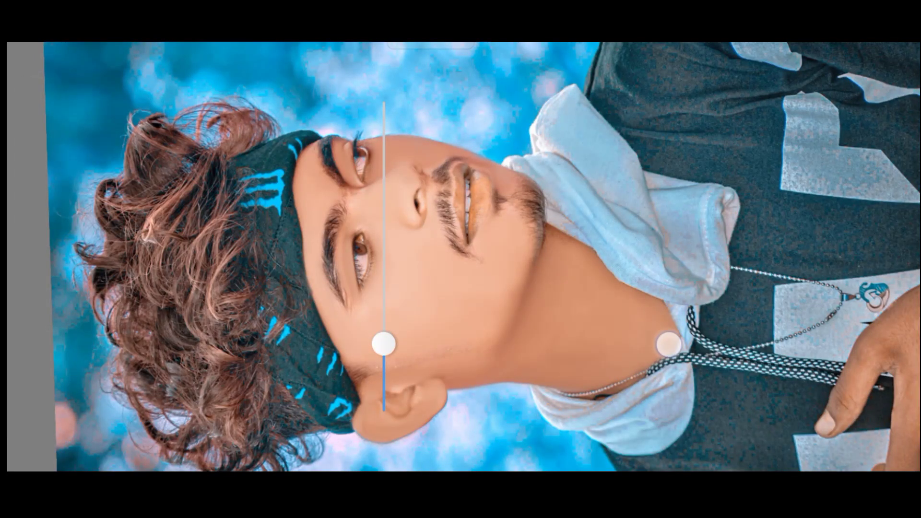
{"action": "left_click_drag", "start_coordinate": [672, 405], "coordinate": [625, 97]}
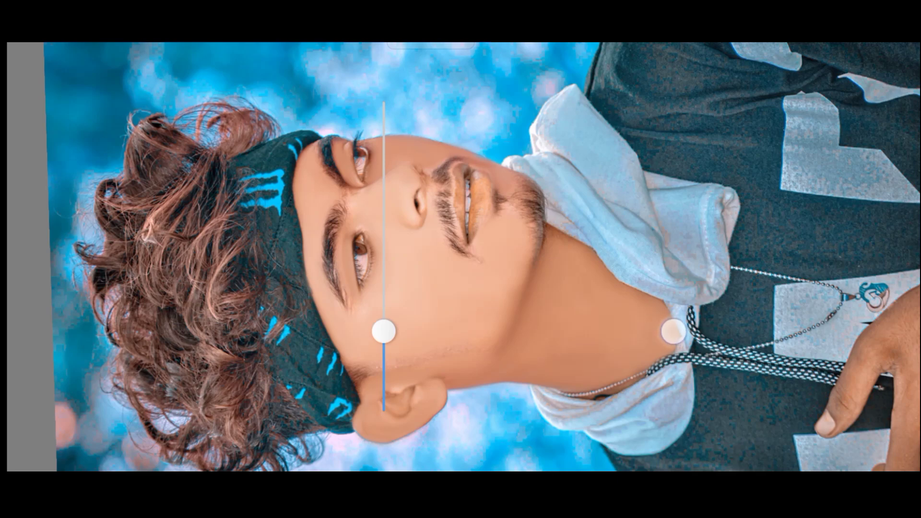
{"action": "left_click_drag", "start_coordinate": [671, 341], "coordinate": [671, 345]}
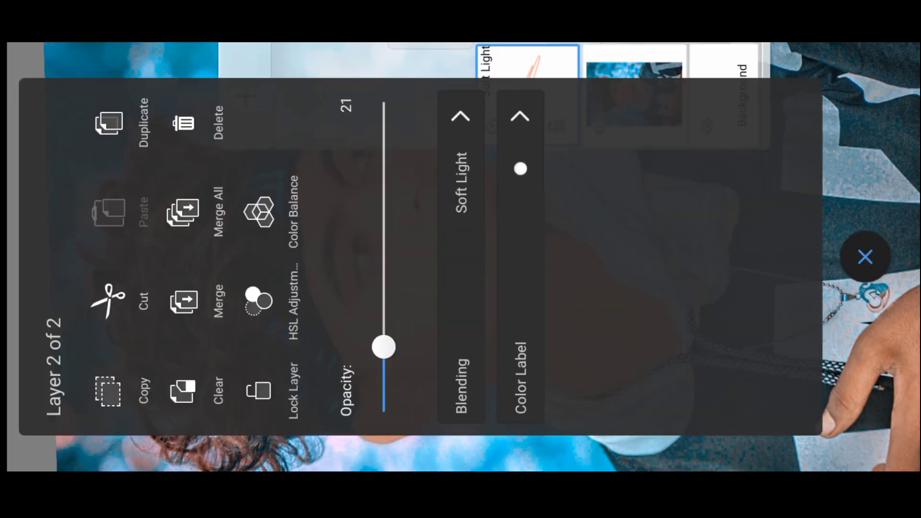
- Adjust the skin layer's HSL to Hue -48, Saturation -12, Lightness 32
{"action": "left_click", "coordinate": [259, 302]}
{"action": "mouse_move", "coordinate": [814, 257]}
{"action": "left_mouse_down"}
{"action": "mouse_move", "coordinate": [813, 129]}
{"action": "mouse_move", "coordinate": [814, 339]}
{"action": "mouse_move", "coordinate": [825, 302]}
{"action": "mouse_move", "coordinate": [822, 314]}
{"action": "left_mouse_up"}
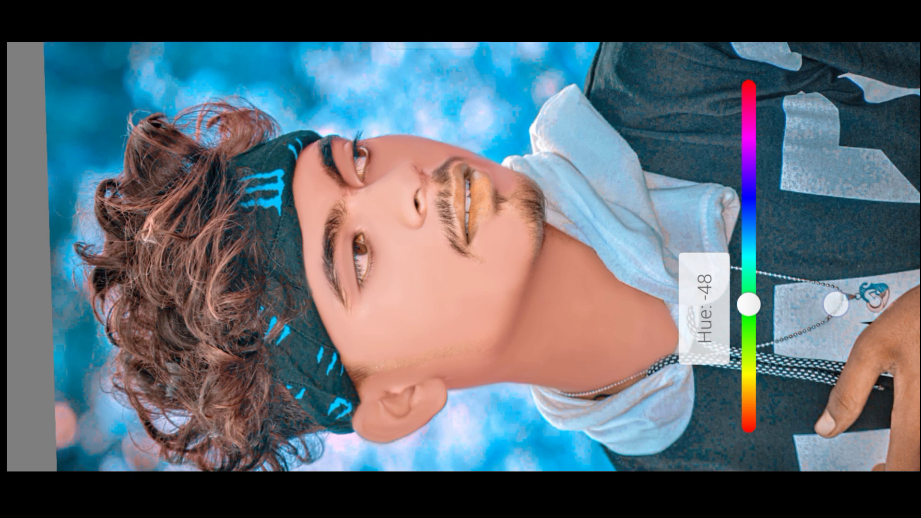
{"action": "mouse_move", "coordinate": [816, 257]}
{"action": "left_mouse_down"}
{"action": "mouse_move", "coordinate": [816, 325]}
{"action": "mouse_move", "coordinate": [817, 123]}
{"action": "mouse_move", "coordinate": [814, 302]}
{"action": "left_mouse_up"}
{"action": "mouse_move", "coordinate": [880, 254]}
{"action": "left_mouse_down"}
{"action": "mouse_move", "coordinate": [884, 160]}
{"action": "mouse_move", "coordinate": [884, 209]}
{"action": "left_mouse_up"}
{"action": "mouse_move", "coordinate": [623, 163]}
{"action": "left_mouse_down"}
{"action": "mouse_move", "coordinate": [678, 144]}
{"action": "mouse_move", "coordinate": [660, 123]}
{"action": "mouse_move", "coordinate": [568, 136]}
{"action": "left_mouse_up"}
{"action": "left_click", "coordinate": [39, 108]}
{"action": "left_click_drag", "start_coordinate": [748, 182], "coordinate": [637, 174]}
- Merge all layers, then add a new layer with Soft Light blending
{"action": "left_click", "coordinate": [862, 257]}
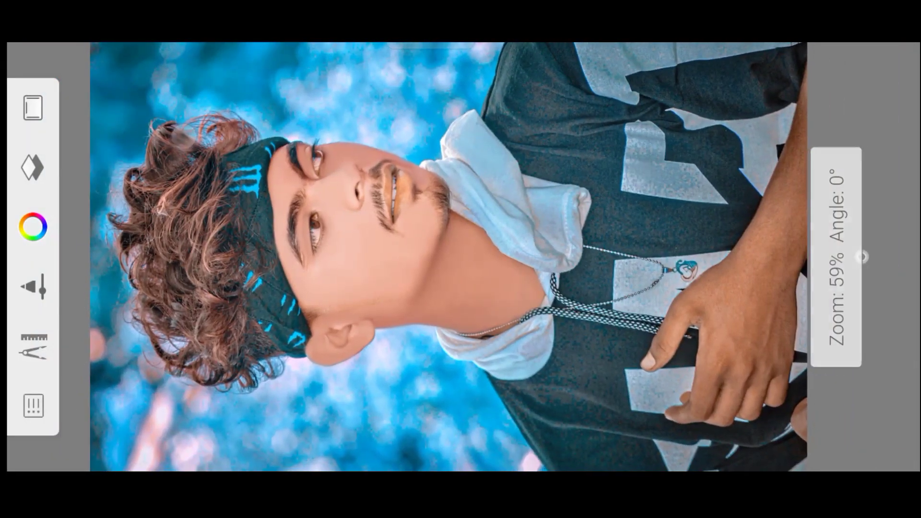
{"action": "left_click", "coordinate": [532, 72]}
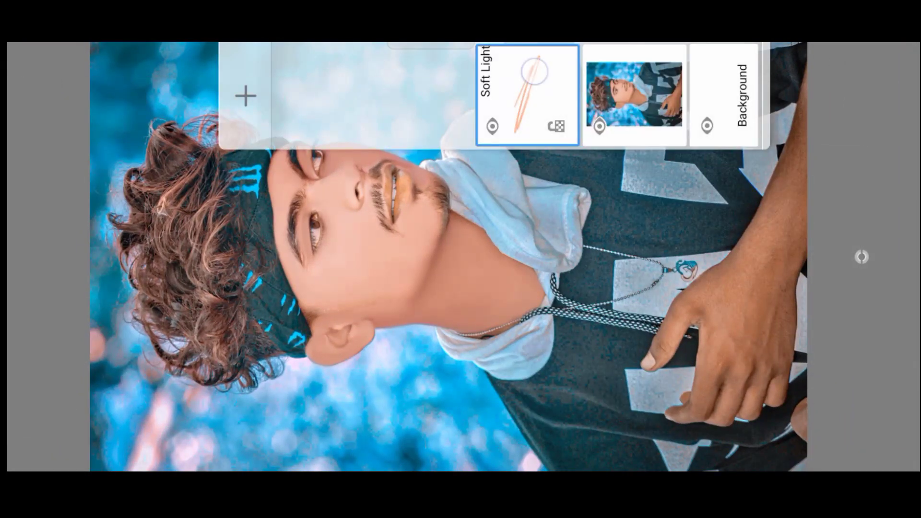
{"action": "left_click", "coordinate": [183, 212]}
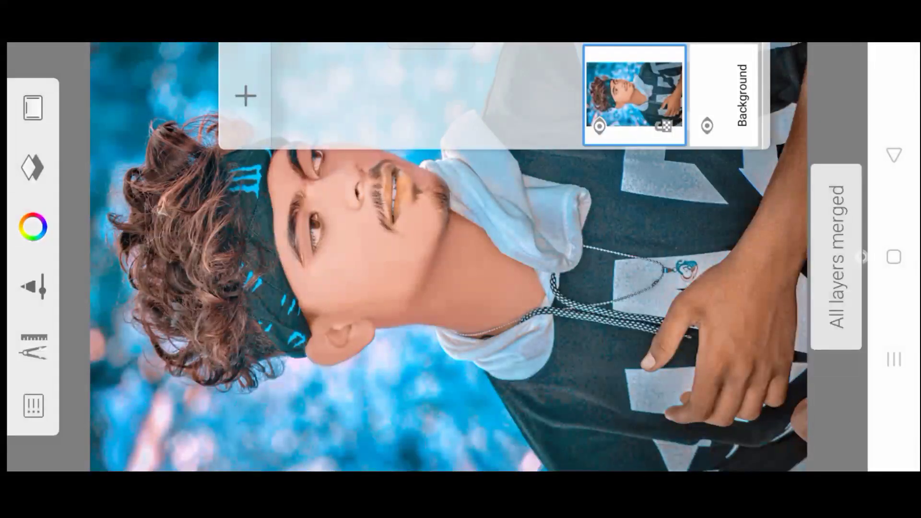
{"action": "left_click", "coordinate": [244, 94]}
{"action": "left_click", "coordinate": [527, 62]}
{"action": "left_click", "coordinate": [460, 116]}
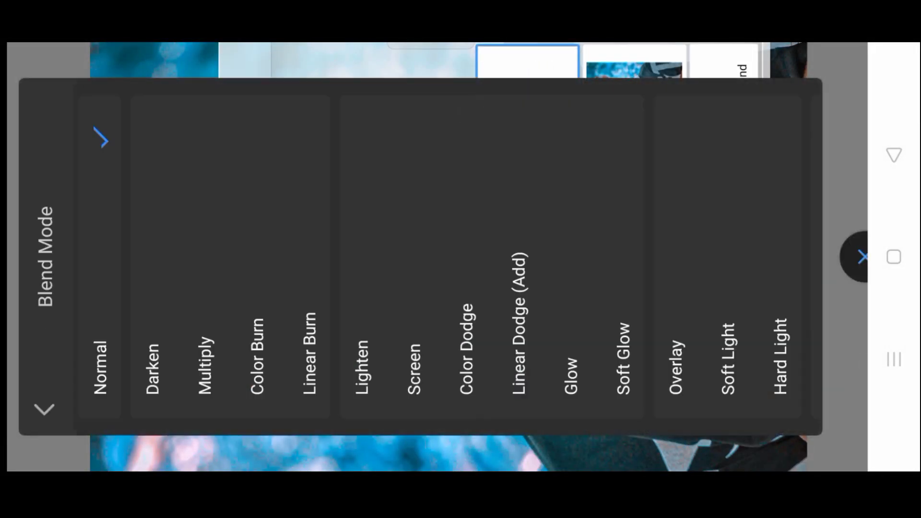
{"action": "left_click", "coordinate": [728, 359]}
{"action": "left_click", "coordinate": [859, 256]}
- Pick a pure red colour, HSL 356/100/50, on the colour wheel
{"action": "left_click", "coordinate": [31, 168]}
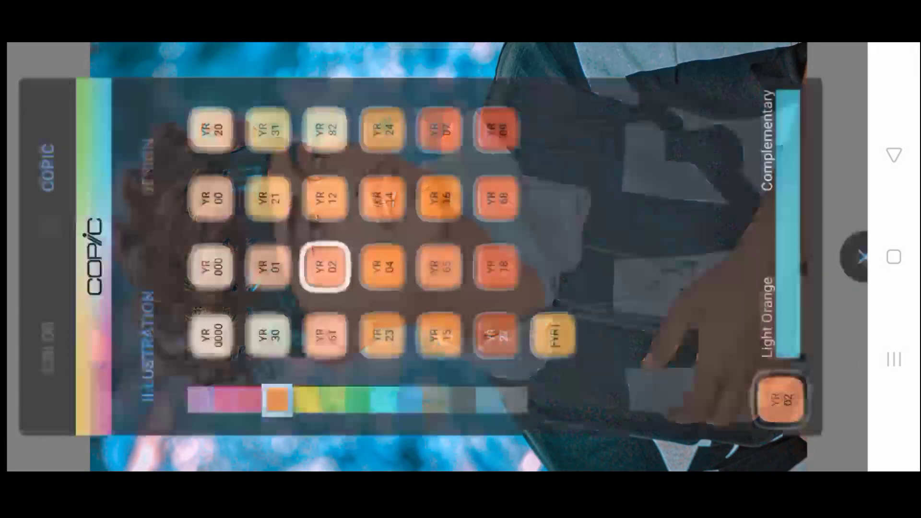
{"action": "left_click", "coordinate": [45, 318]}
{"action": "left_click_drag", "start_coordinate": [261, 135], "coordinate": [320, 108]}
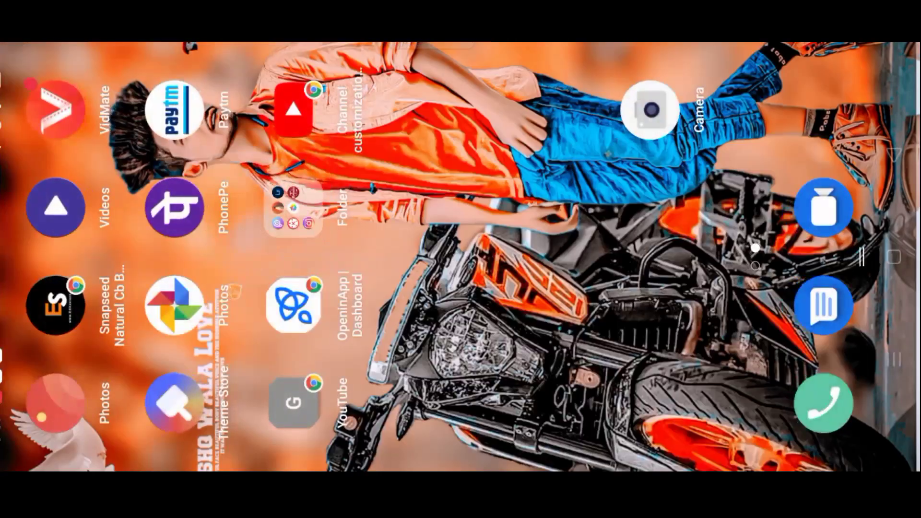
{"action": "left_click", "coordinate": [894, 359]}
{"action": "left_click", "coordinate": [410, 257]}
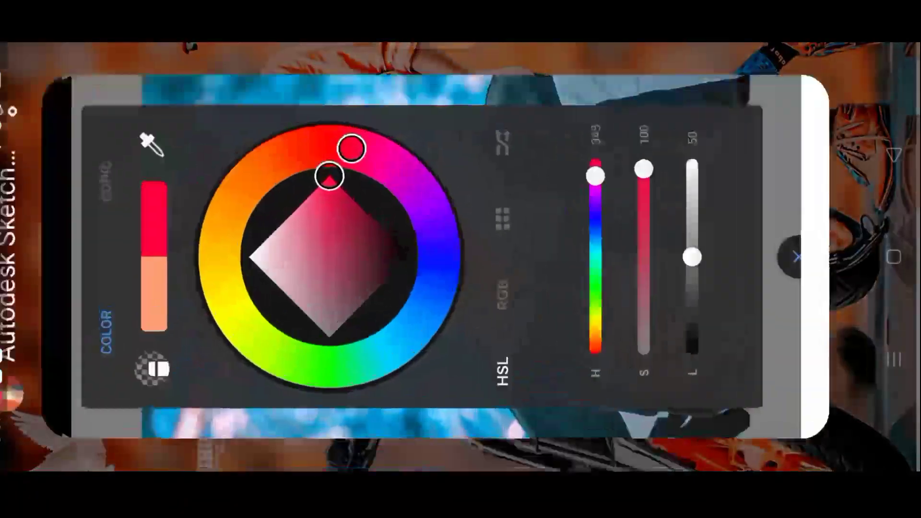
- Zoom into the mouth and paint the upper lip red with brush size 13
{"action": "left_click", "coordinate": [861, 257]}
{"action": "scroll", "coordinate": [364, 166], "scroll_direction": "up", "scroll_amount": 3}
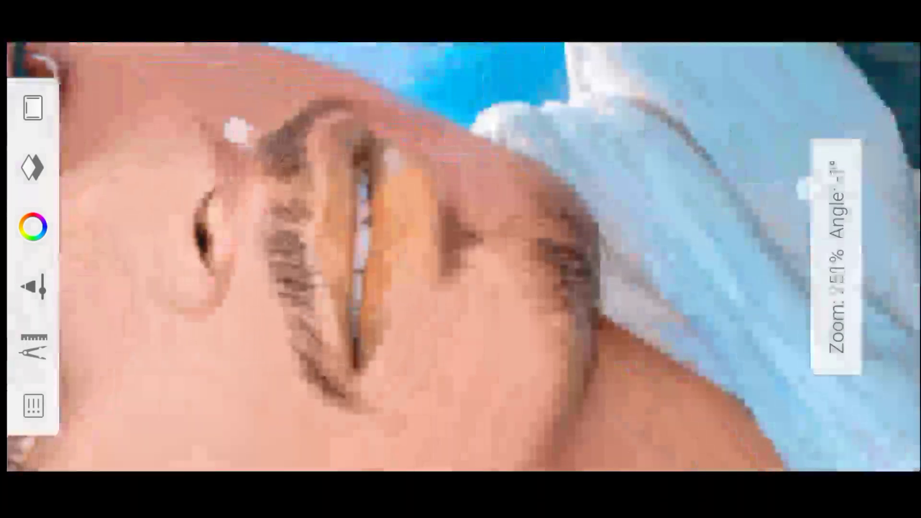
{"action": "scroll", "coordinate": [364, 166], "scroll_direction": "up", "scroll_amount": 3}
{"action": "scroll", "coordinate": [364, 167], "scroll_direction": "up", "scroll_amount": 5}
{"action": "left_click_drag", "start_coordinate": [326, 167], "coordinate": [477, 236]}
{"action": "left_click_drag", "start_coordinate": [861, 257], "coordinate": [596, 422]}
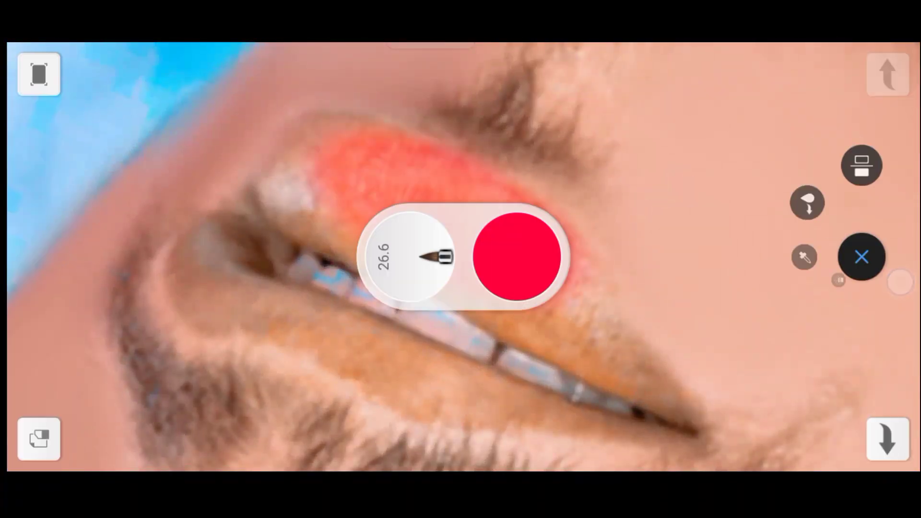
{"action": "left_click_drag", "start_coordinate": [484, 295], "coordinate": [599, 361]}
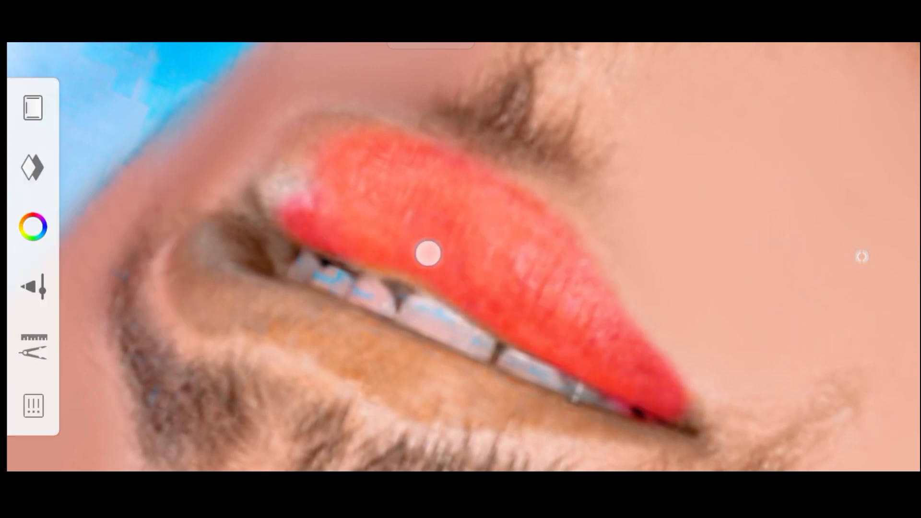
{"action": "left_click_drag", "start_coordinate": [332, 231], "coordinate": [390, 153]}
- Paint the lower lip red and zoom out to view the whole portrait
{"action": "scroll", "coordinate": [532, 232], "scroll_direction": "up", "scroll_amount": 1}
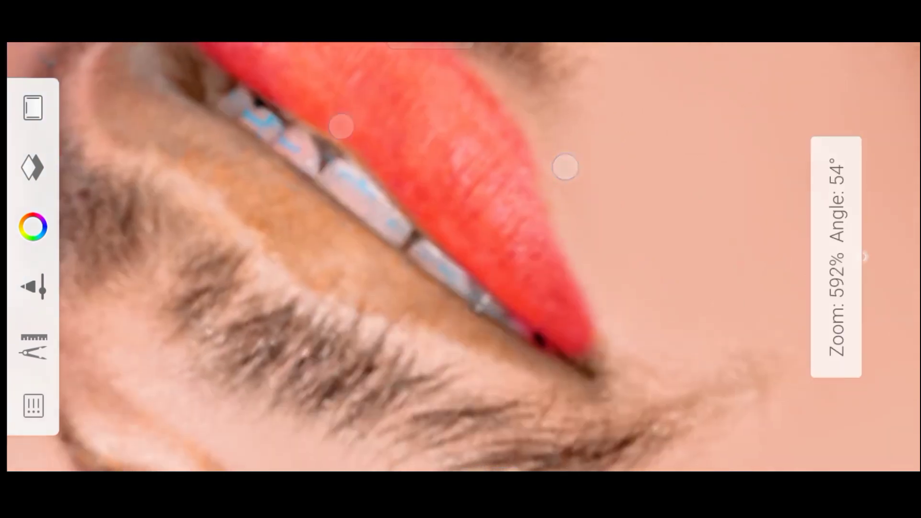
{"action": "left_click_drag", "start_coordinate": [528, 330], "coordinate": [292, 230]}
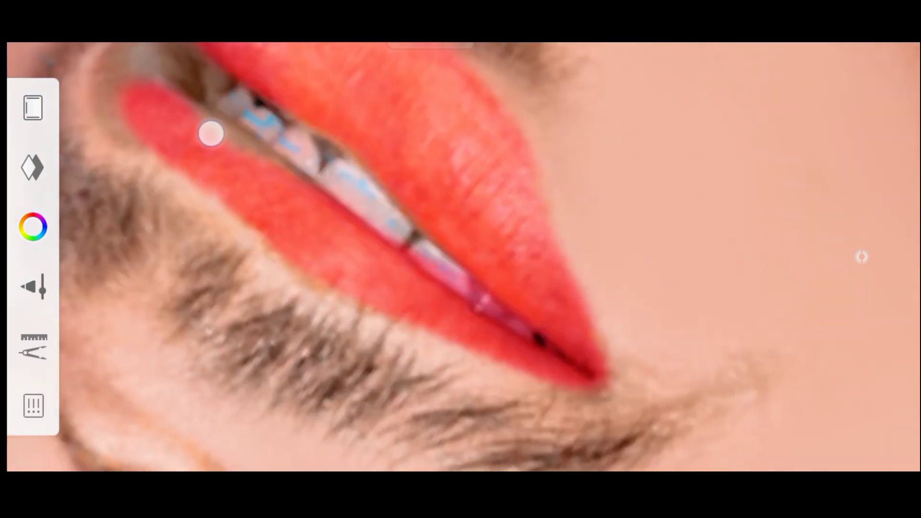
{"action": "scroll", "coordinate": [493, 225], "scroll_direction": "up", "scroll_amount": 2}
{"action": "left_click_drag", "start_coordinate": [260, 275], "coordinate": [339, 253]}
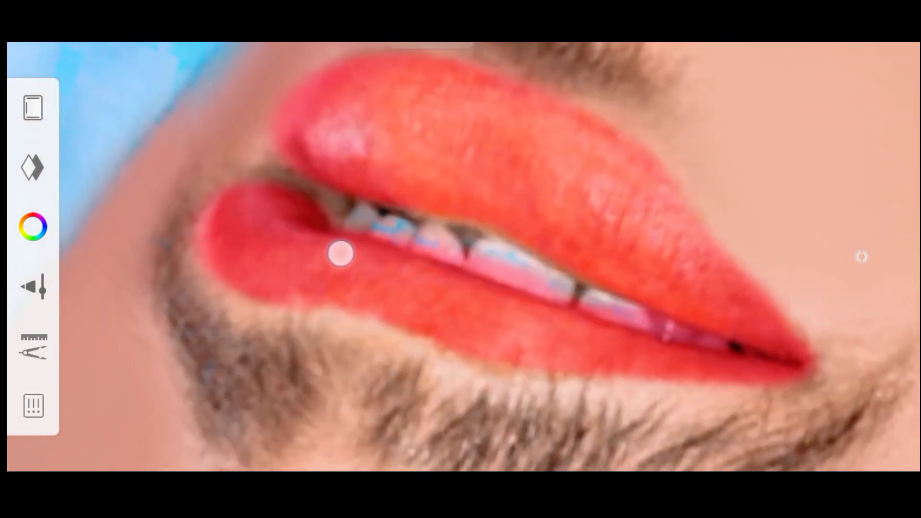
{"action": "scroll", "coordinate": [398, 189], "scroll_direction": "down", "scroll_amount": 5}
{"action": "scroll", "coordinate": [384, 183], "scroll_direction": "down", "scroll_amount": 5}
{"action": "scroll", "coordinate": [403, 157], "scroll_direction": "up", "scroll_amount": 3}
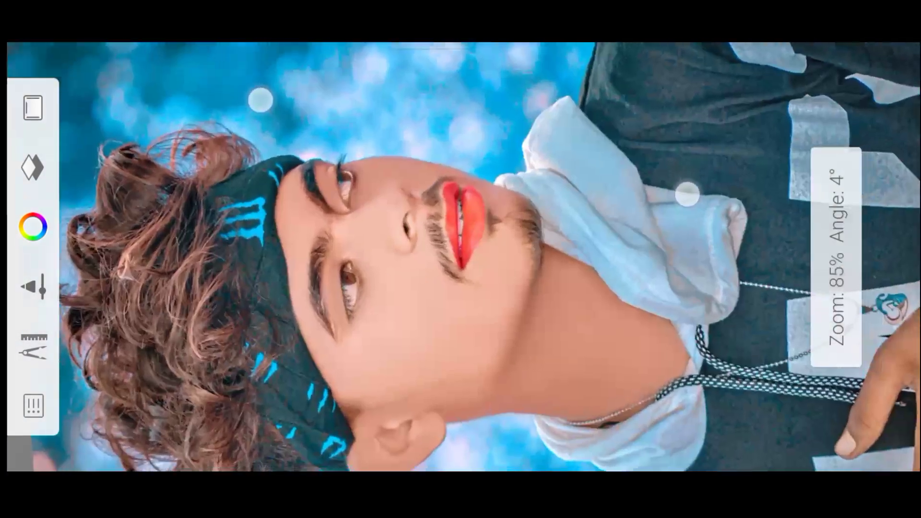